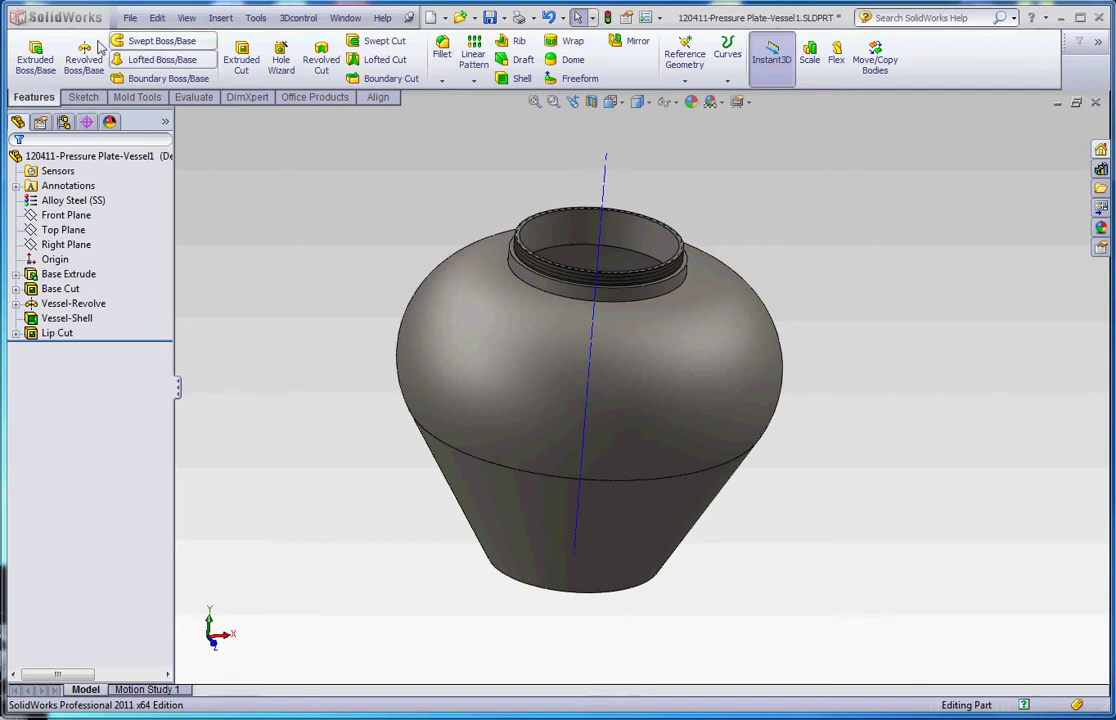
- Start a new SolidWorks assembly document, Assem2, from File > New
click(129, 18)
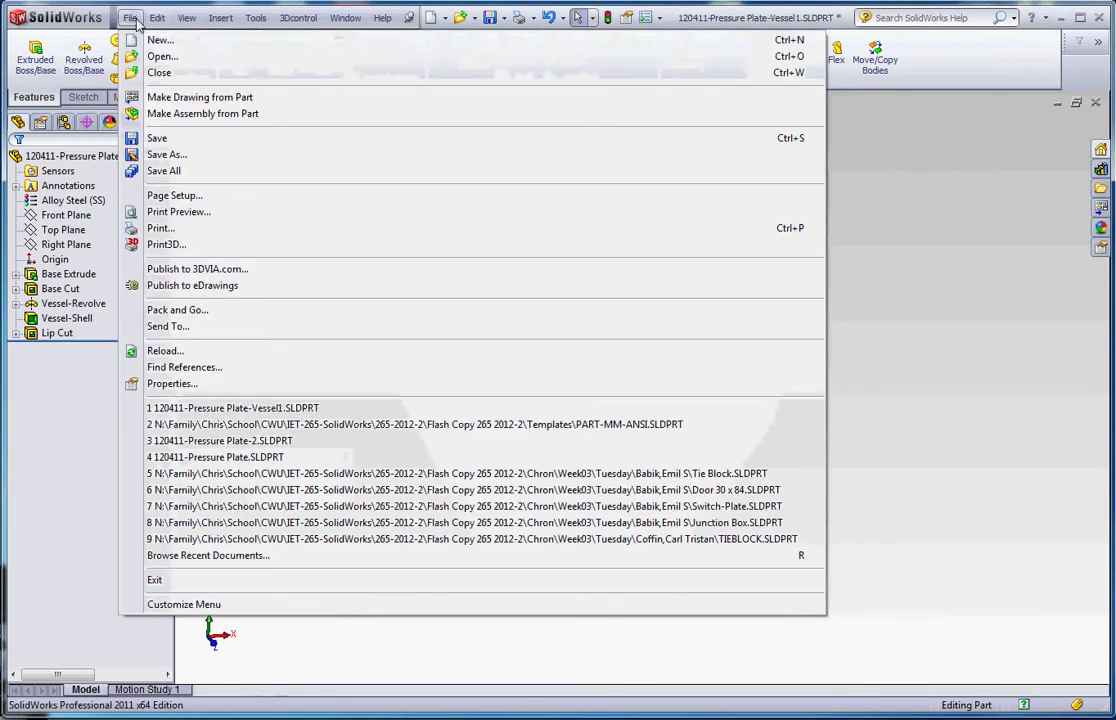
click(158, 40)
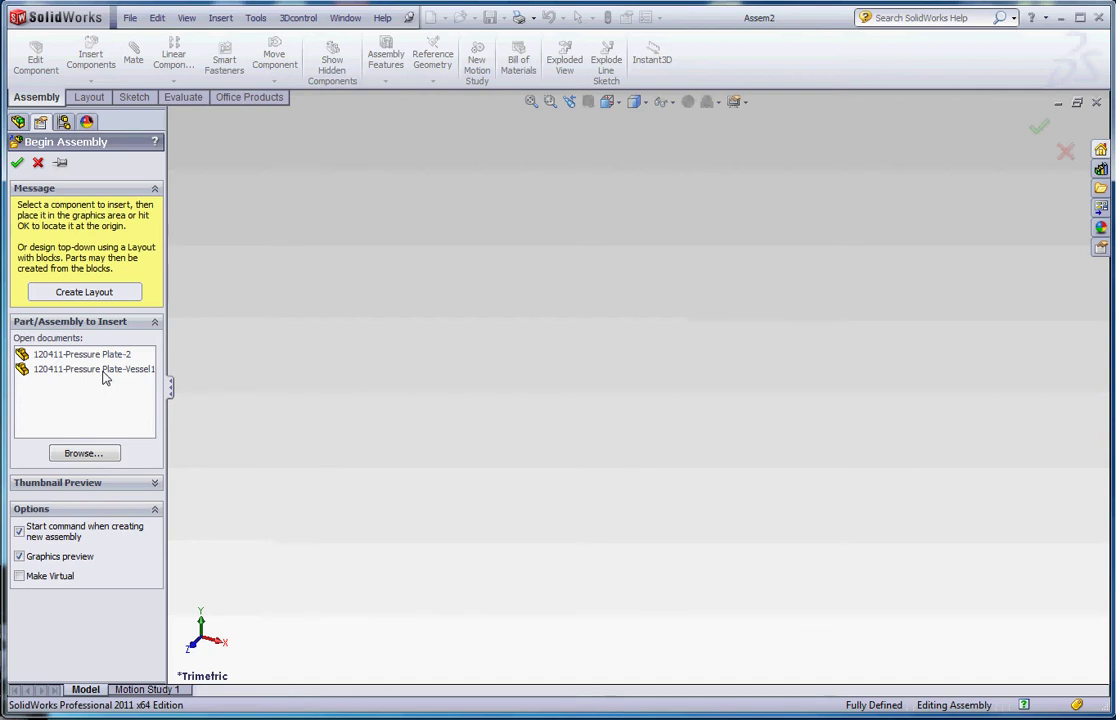
- Turn on Origins display from the View menu
click(187, 19)
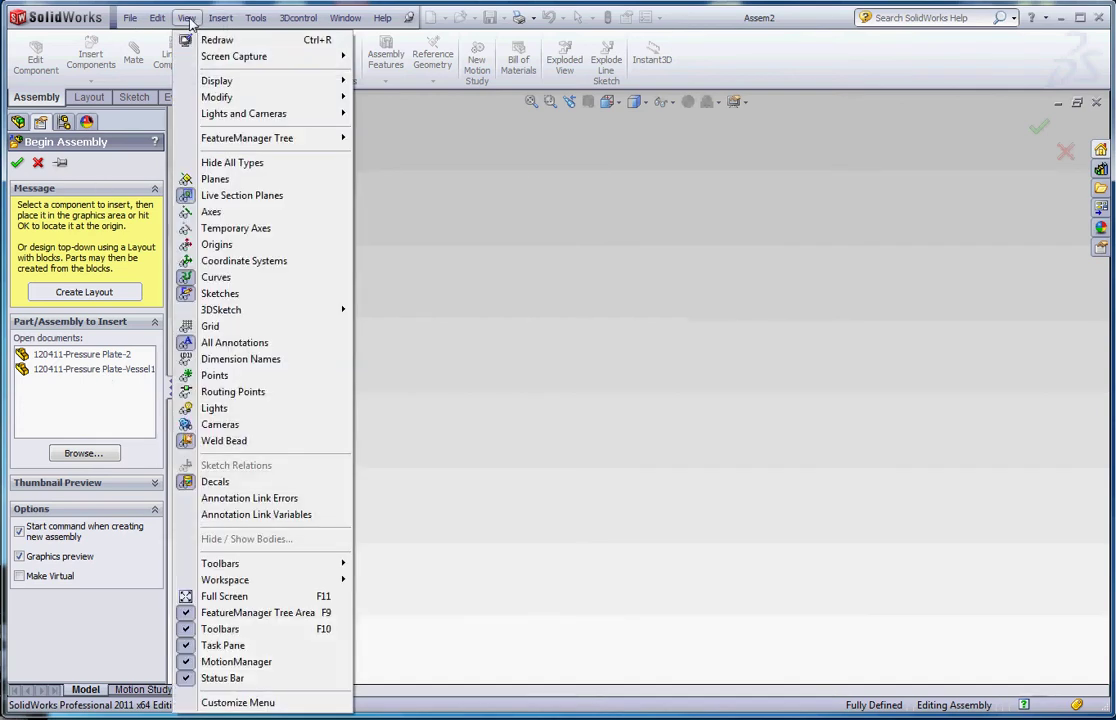
click(218, 245)
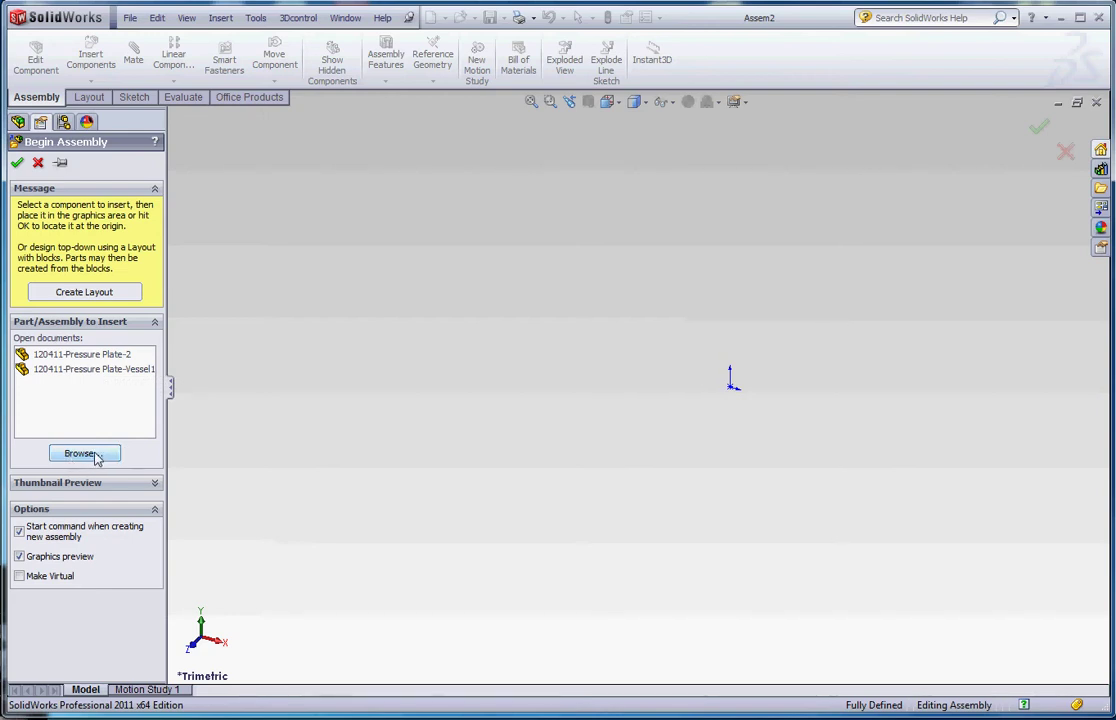
- Insert 120411-Pressure Plate-Vessel1 as the first component at the assembly origin
click(60, 372)
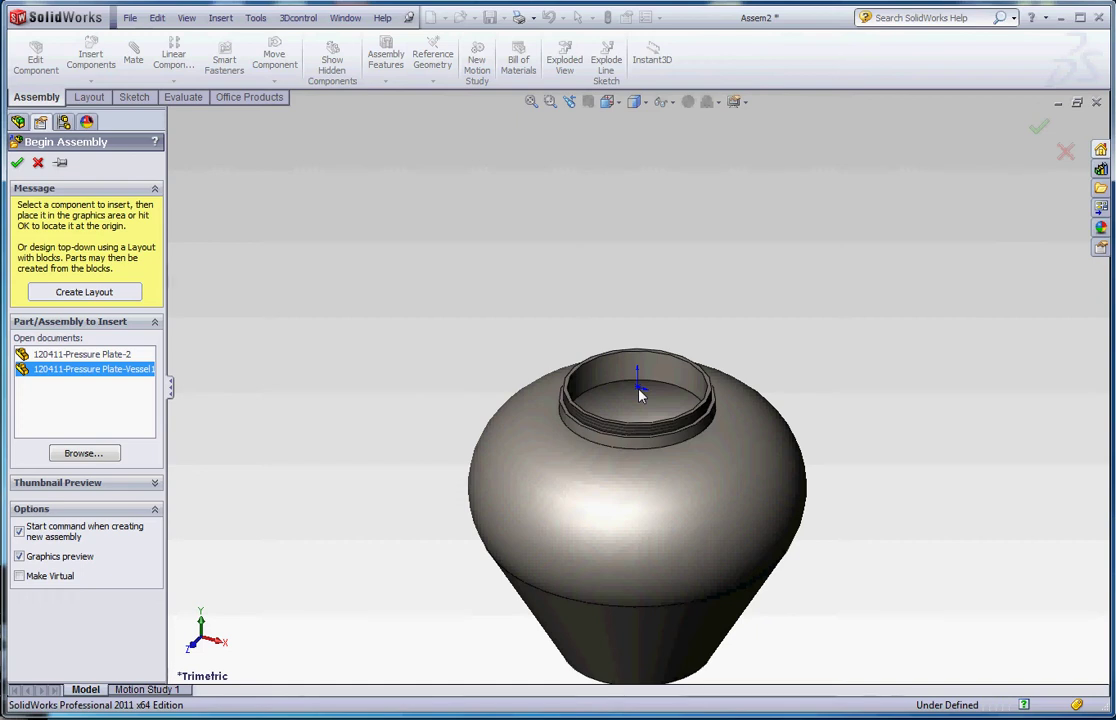
click(641, 393)
- Compare the vessel's Front Plane with the assembly's front plane
click(640, 392)
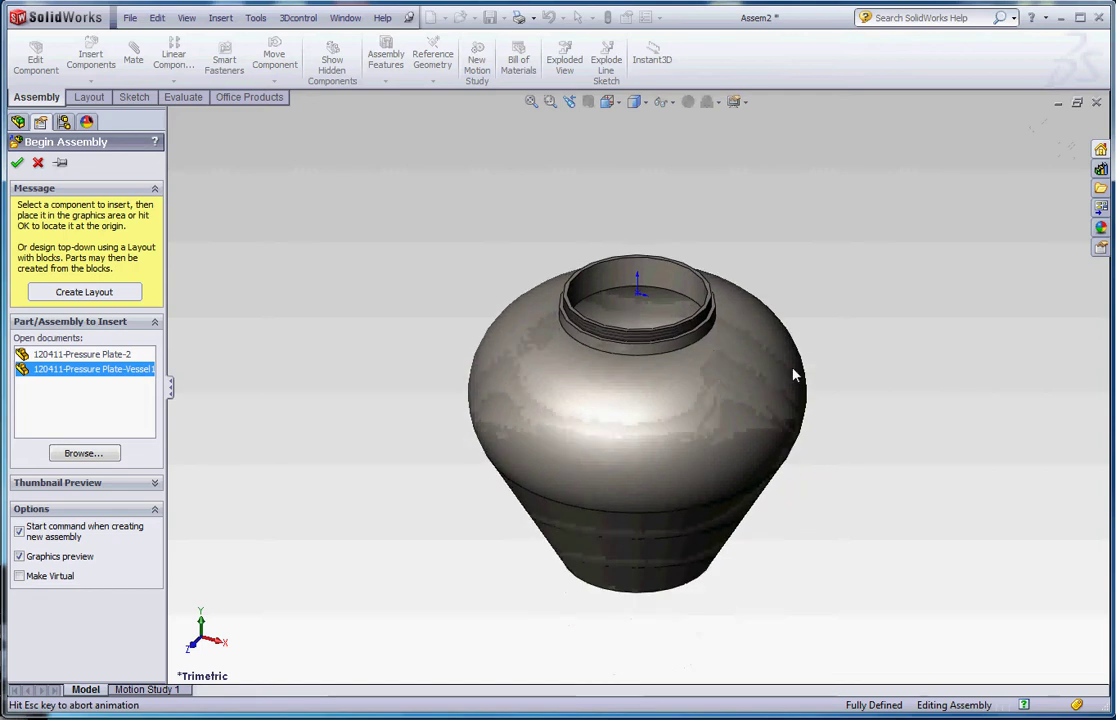
scroll(725, 349, up, 2)
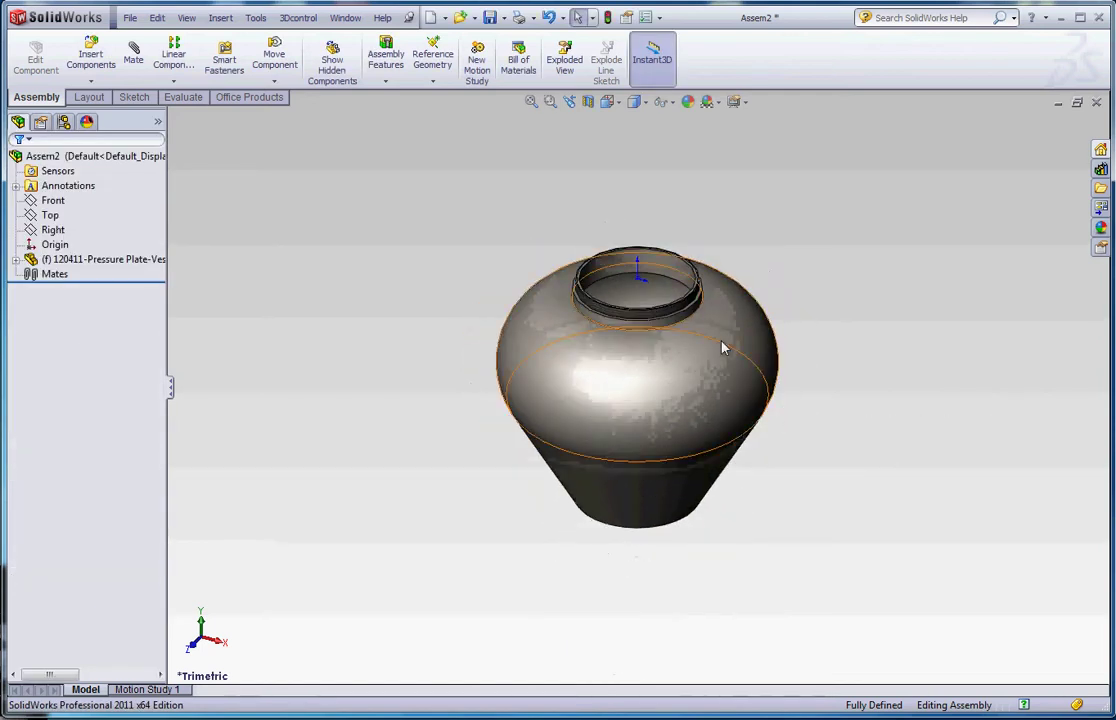
scroll(760, 381, down, 4)
click(50, 202)
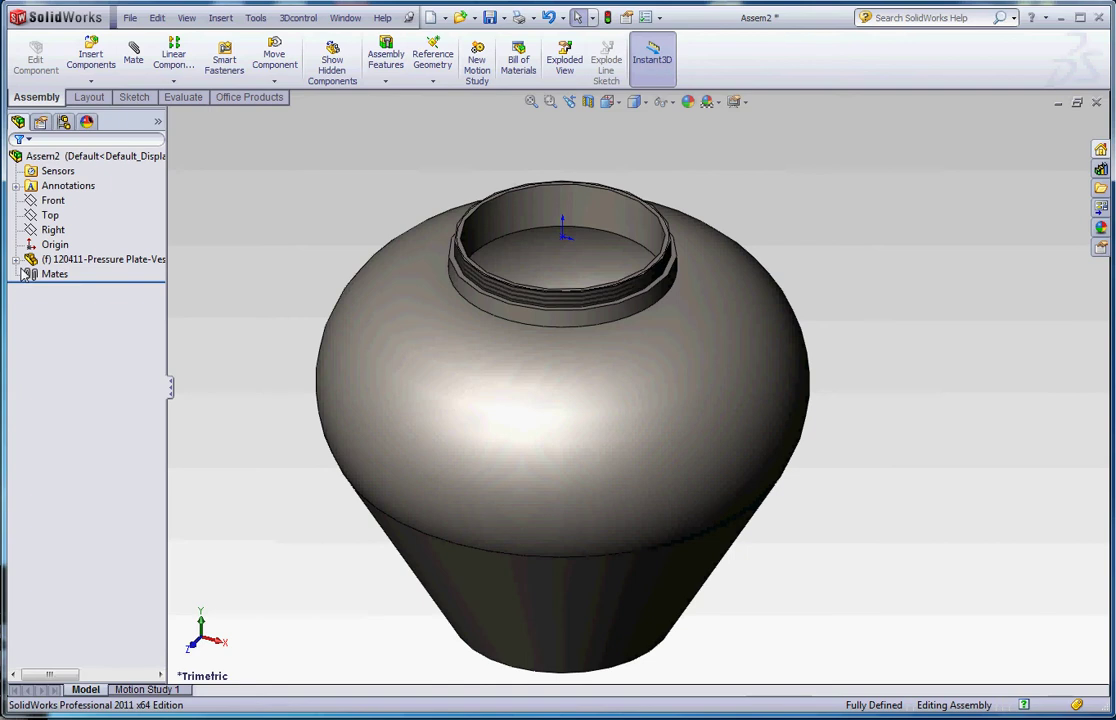
click(16, 259)
click(80, 318)
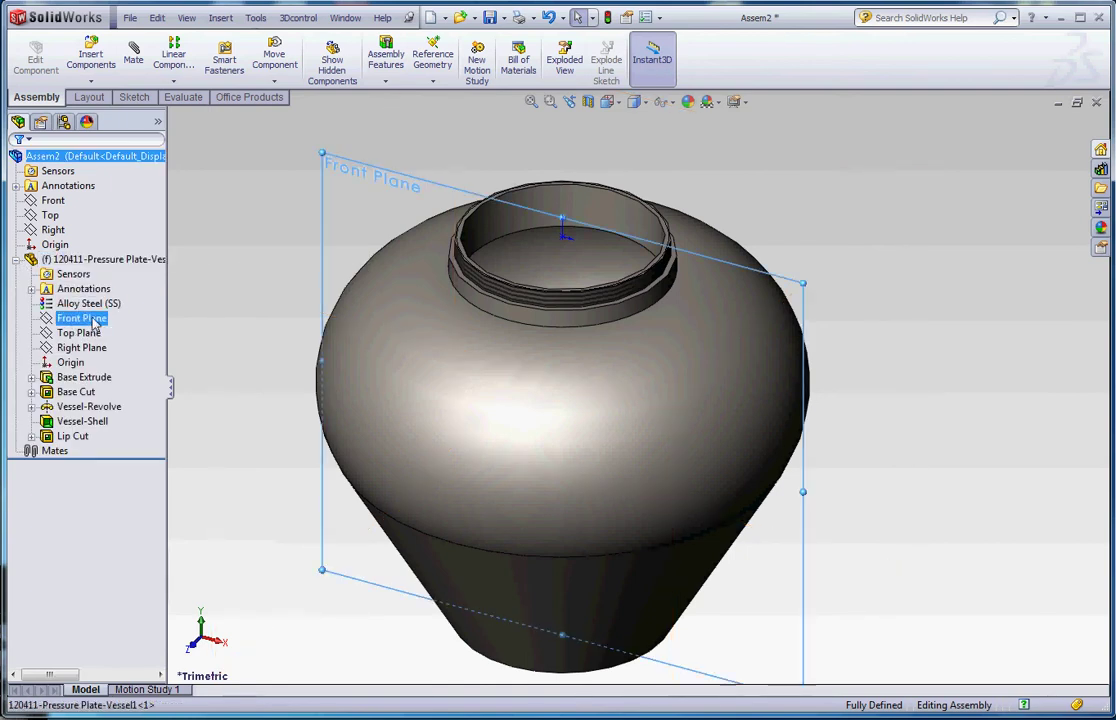
ctrl+click(50, 202)
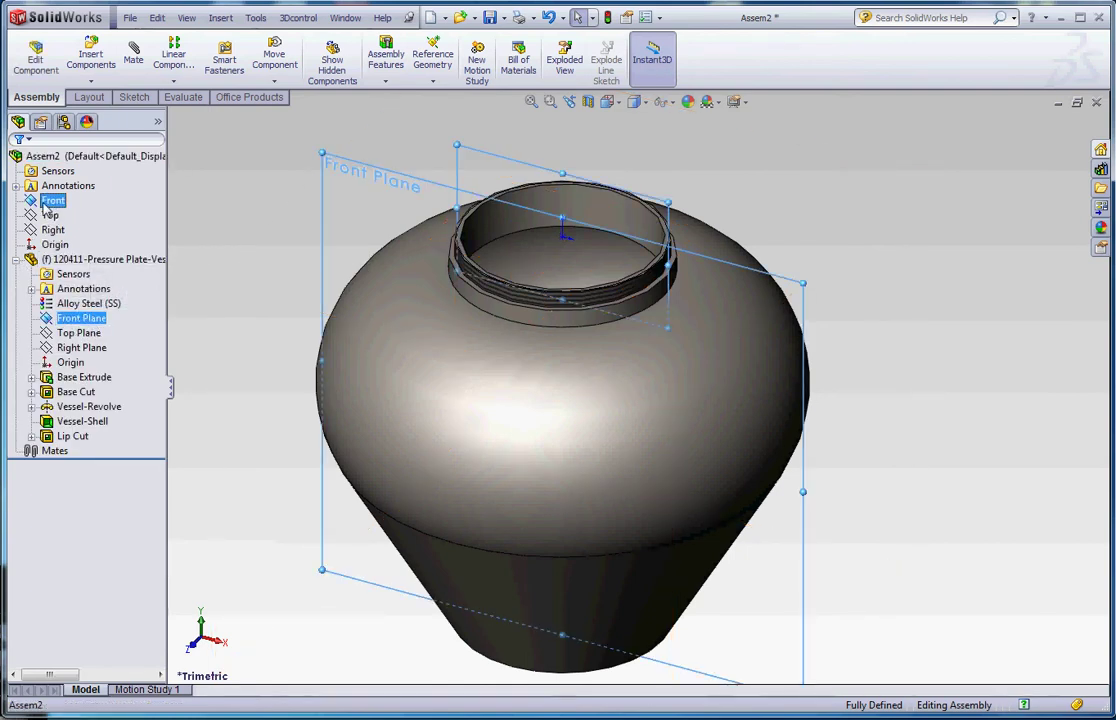
middle_drag(230, 320, 247, 261)
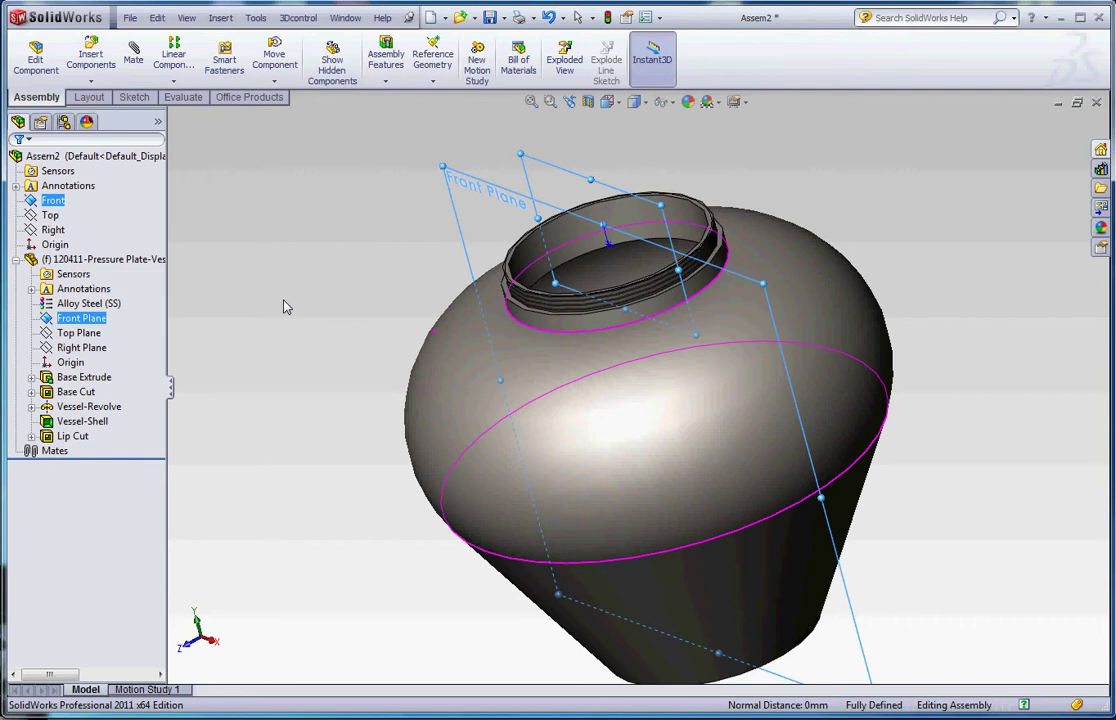
click(247, 261)
- Compare the assembly's Top Plane with the vessel's Top Plane
click(50, 215)
ctrl+click(79, 332)
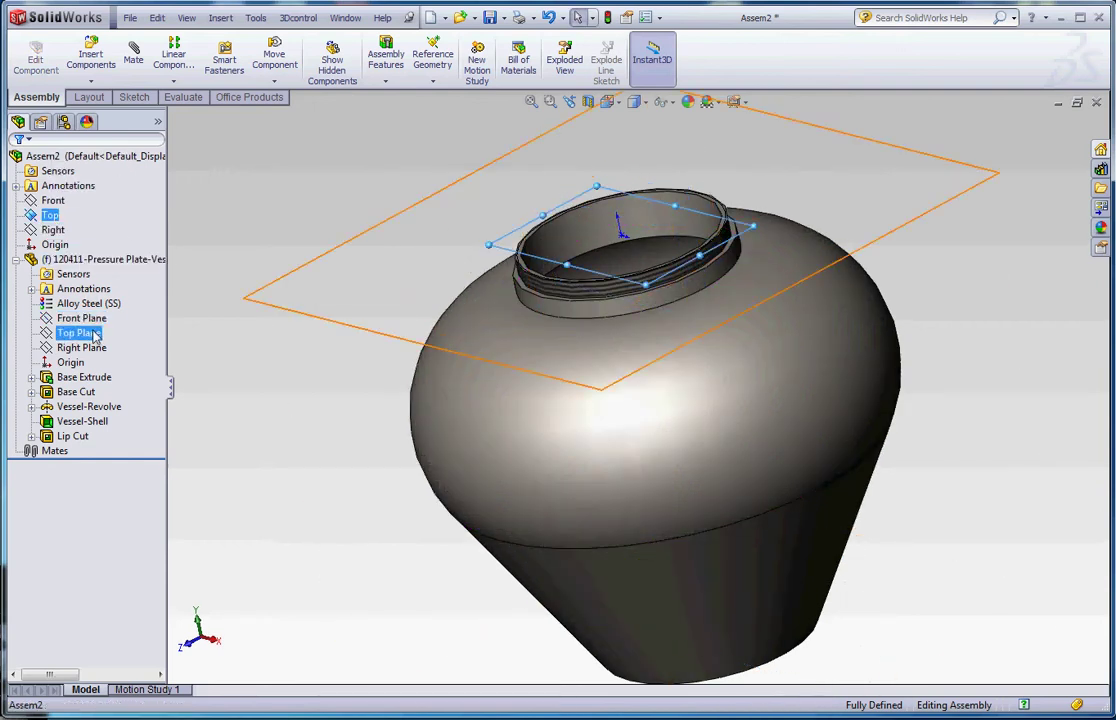
middle_drag(198, 424, 210, 350)
click(210, 350)
- Compare the assembly's Right Plane with the vessel's Right Plane
click(52, 230)
ctrl+click(80, 347)
middle_drag(232, 428, 259, 371)
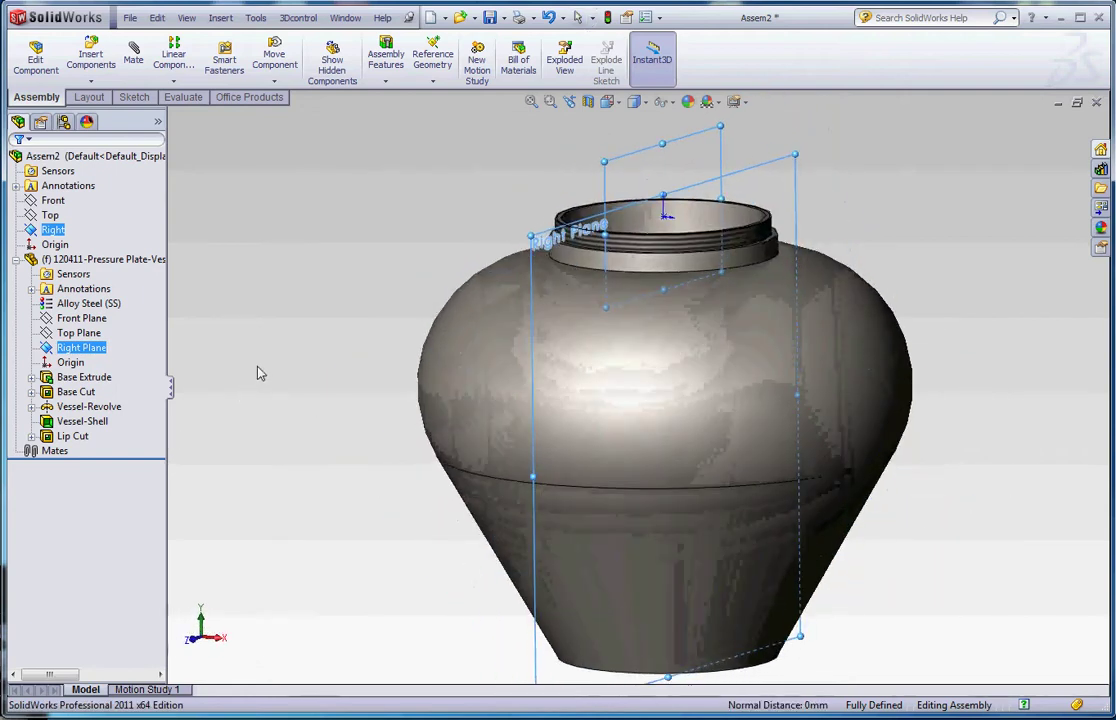
scroll(300, 376, up, 3)
click(381, 342)
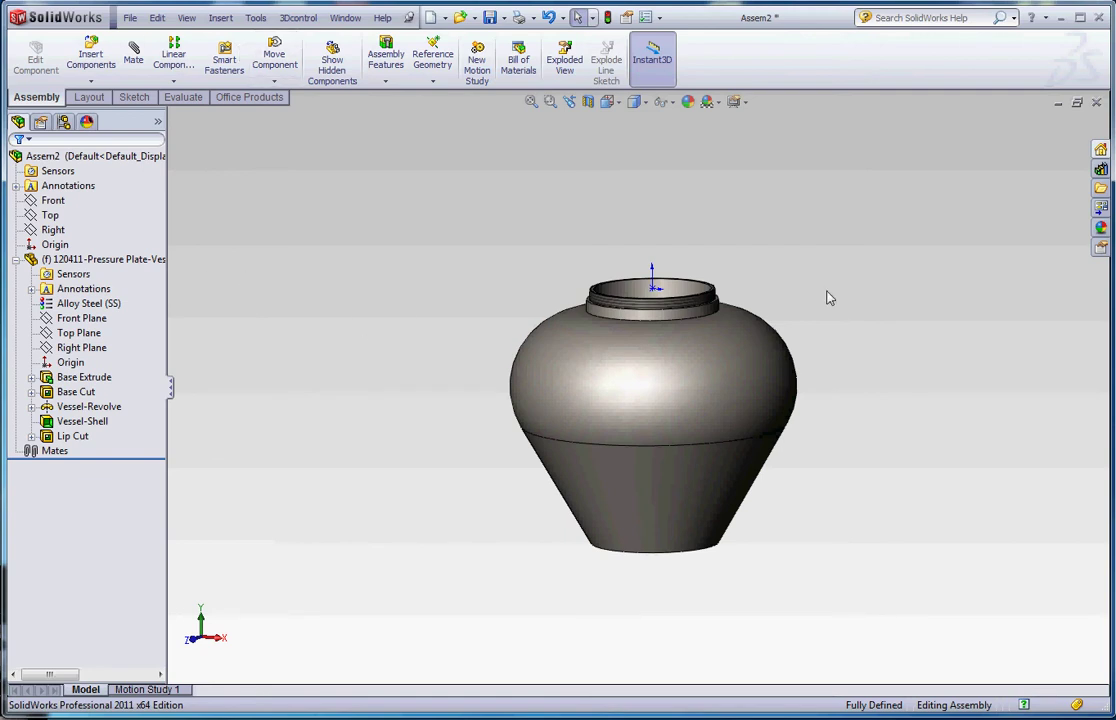
- Delete the vessel component from the assembly
right_click(48, 259)
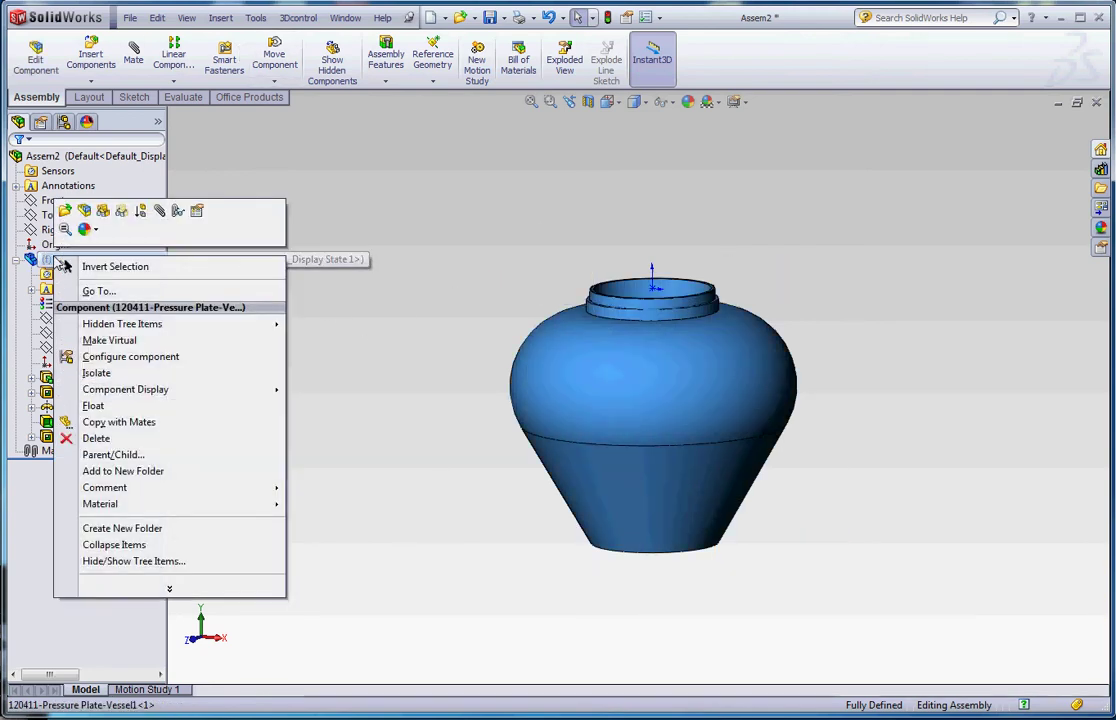
click(100, 440)
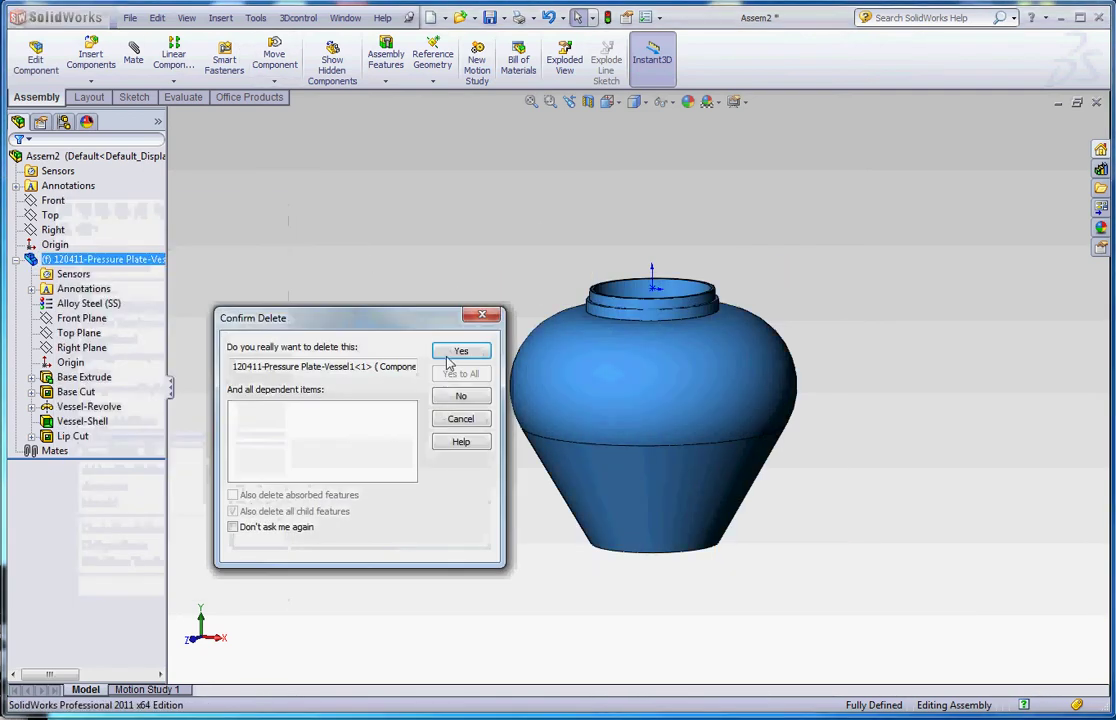
click(457, 355)
- Reinsert the pressure vessel part, fixed at the assembly origin
click(94, 66)
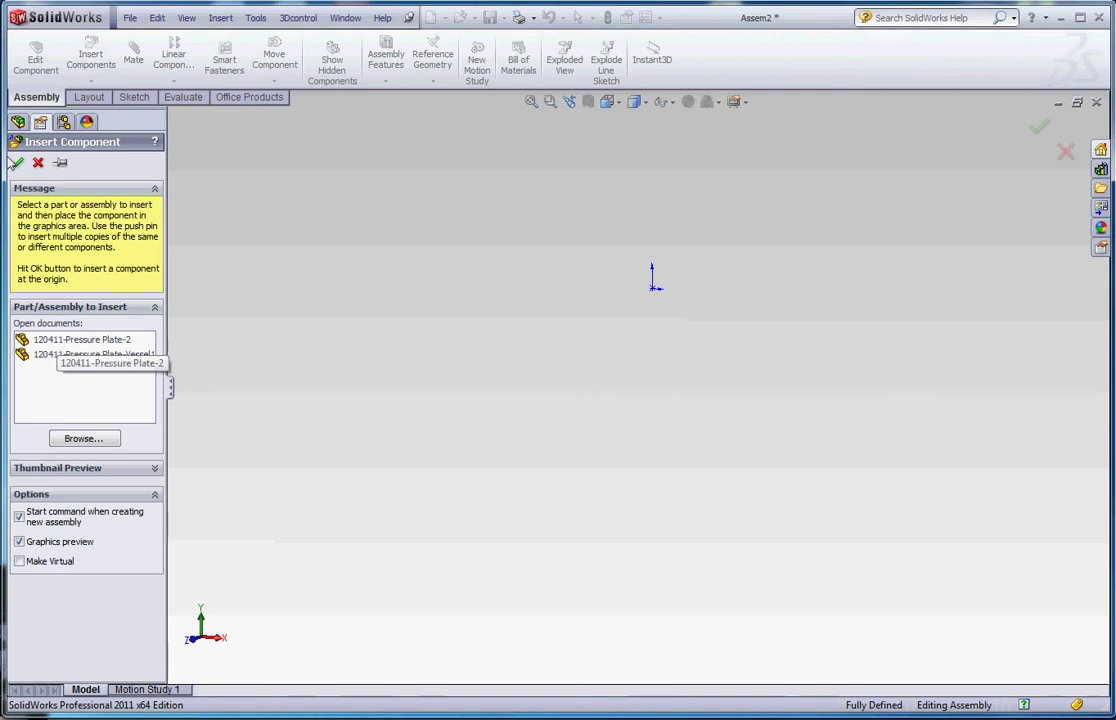
click(96, 356)
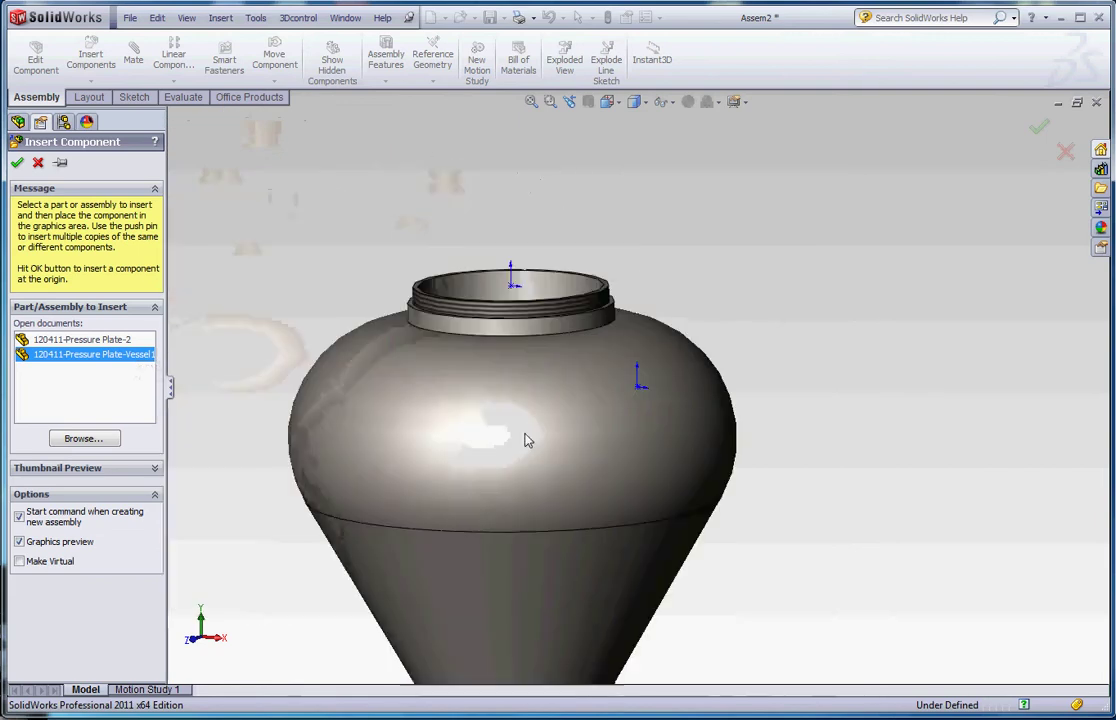
click(17, 162)
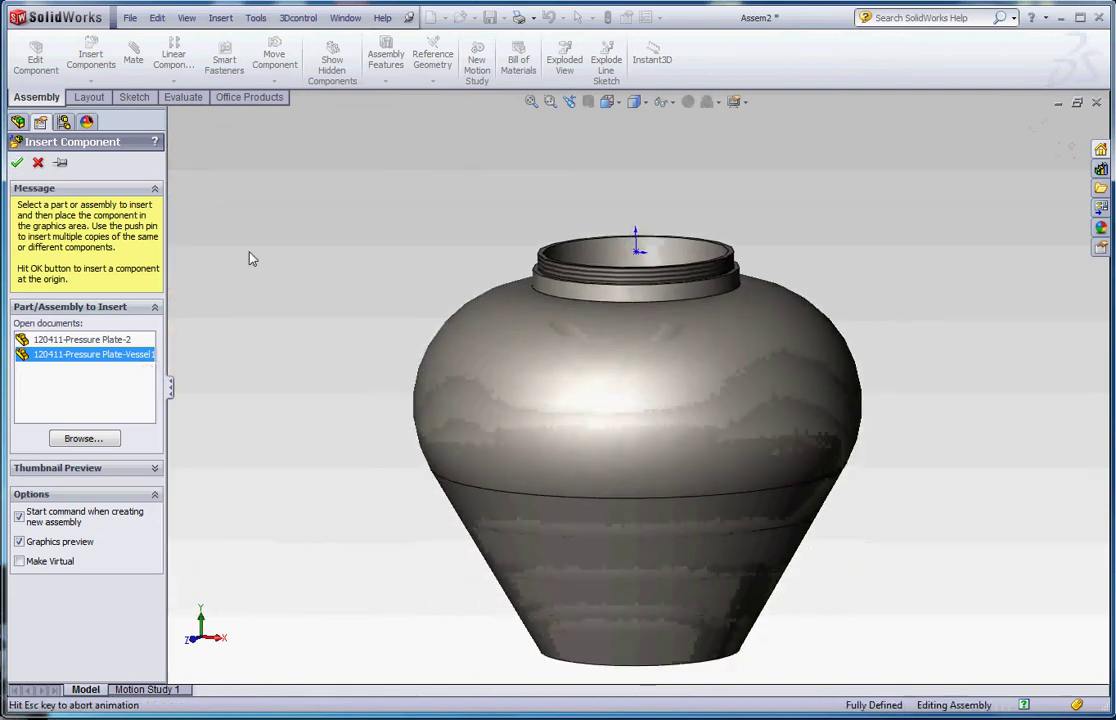
middle_drag(323, 263, 95, 369)
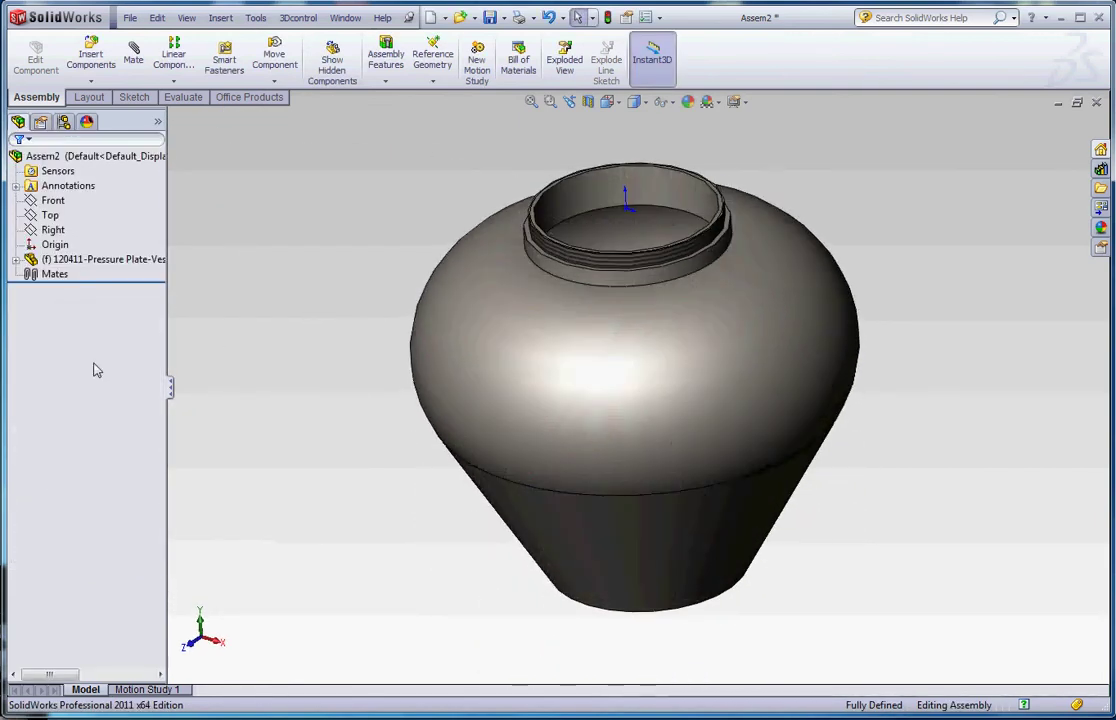
- Zoom in on the vessel neck and begin inserting another component
click(44, 265)
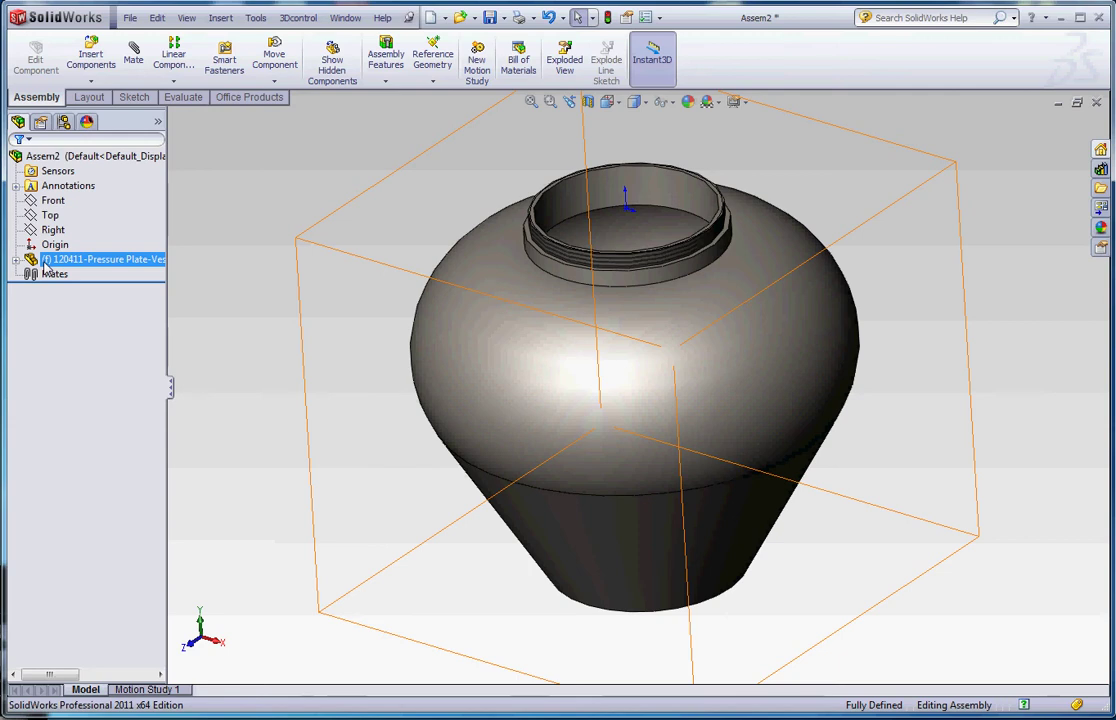
click(212, 239)
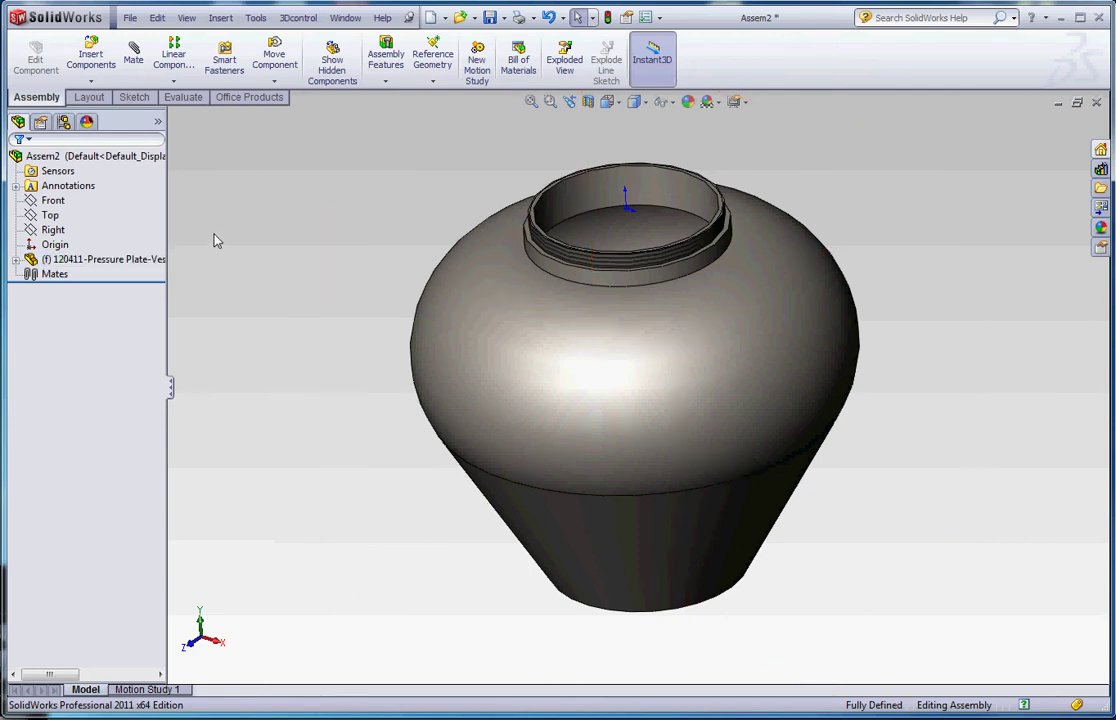
right_click(84, 263)
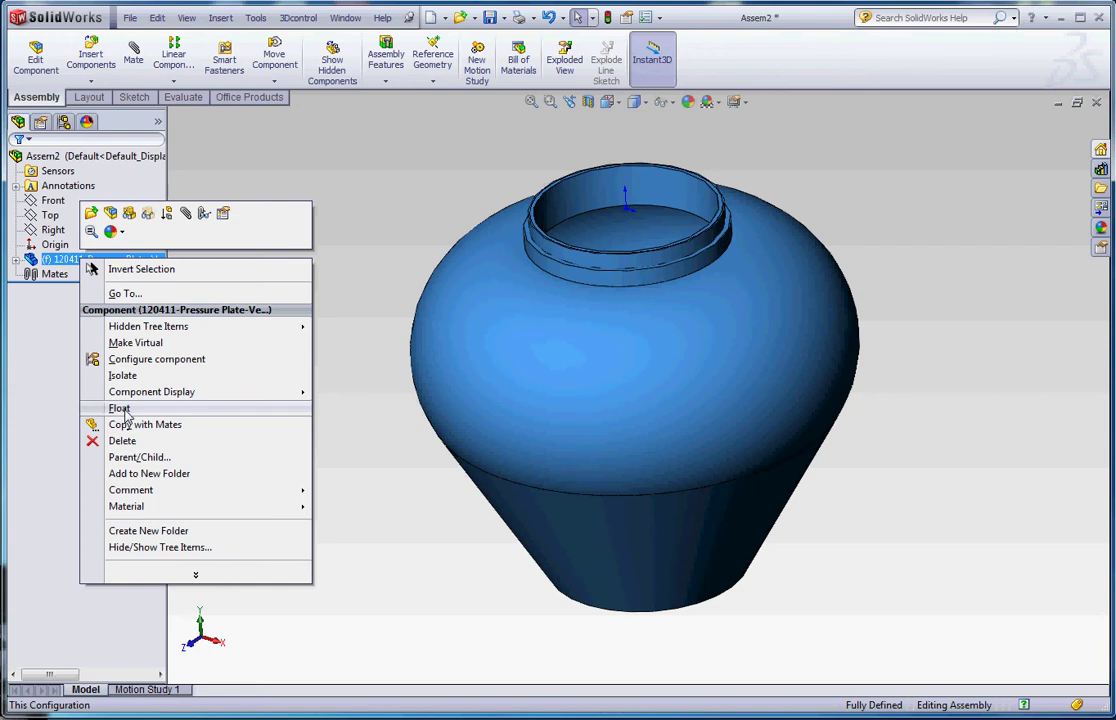
click(314, 169)
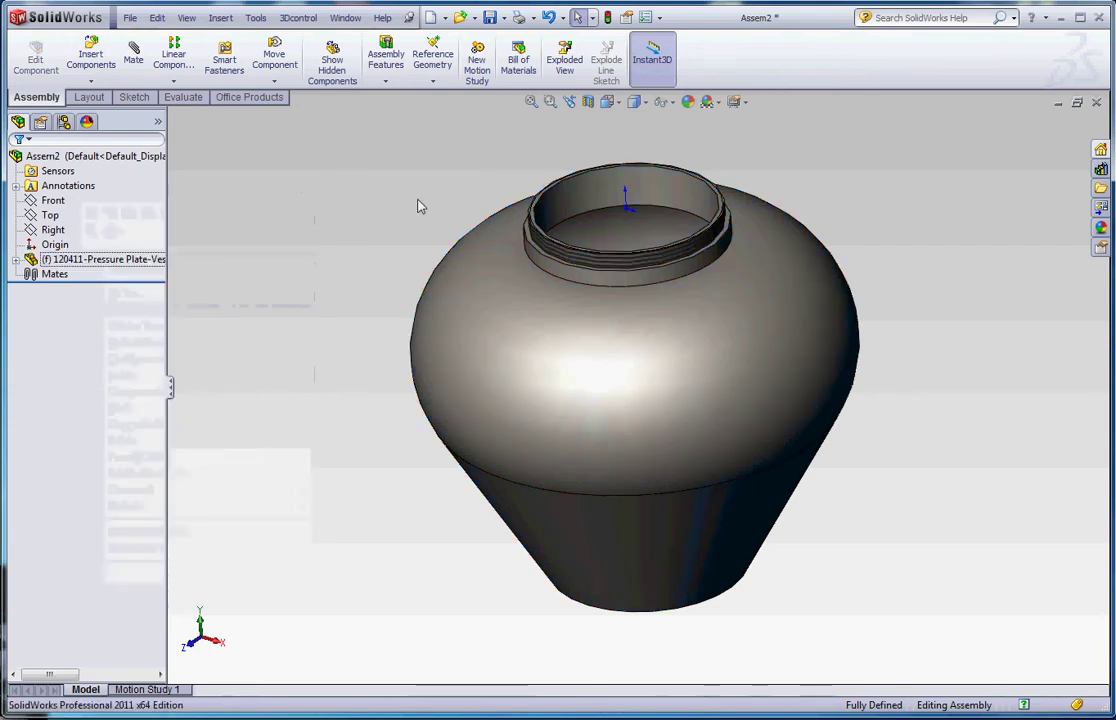
scroll(677, 431, down, 5)
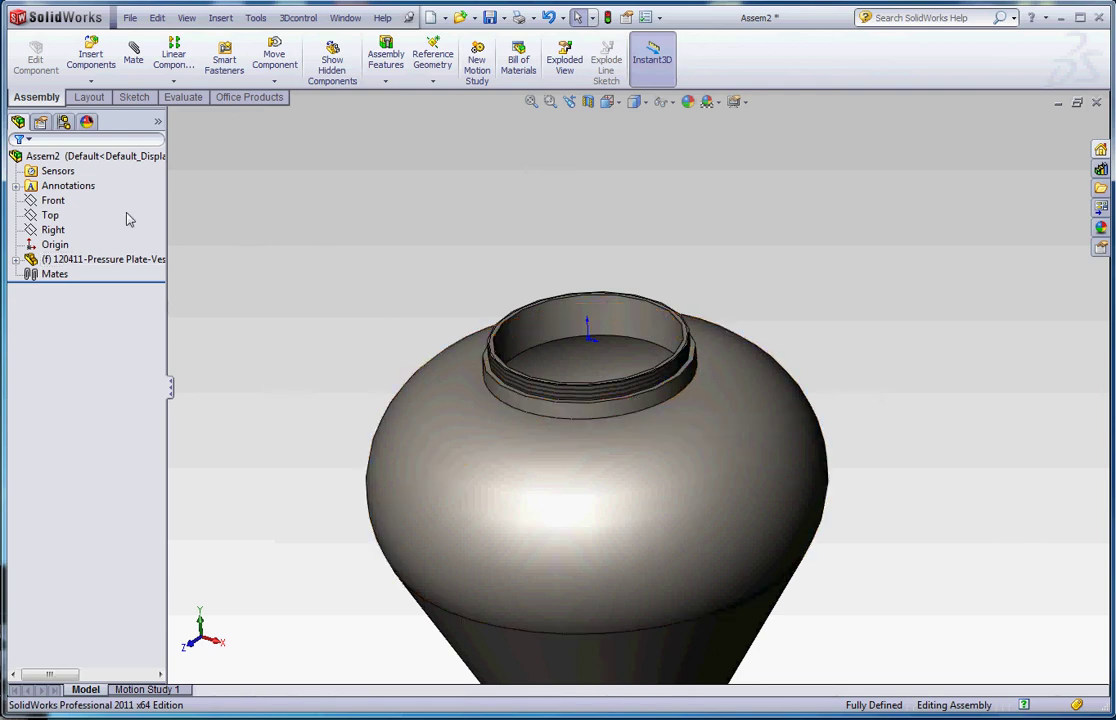
click(88, 62)
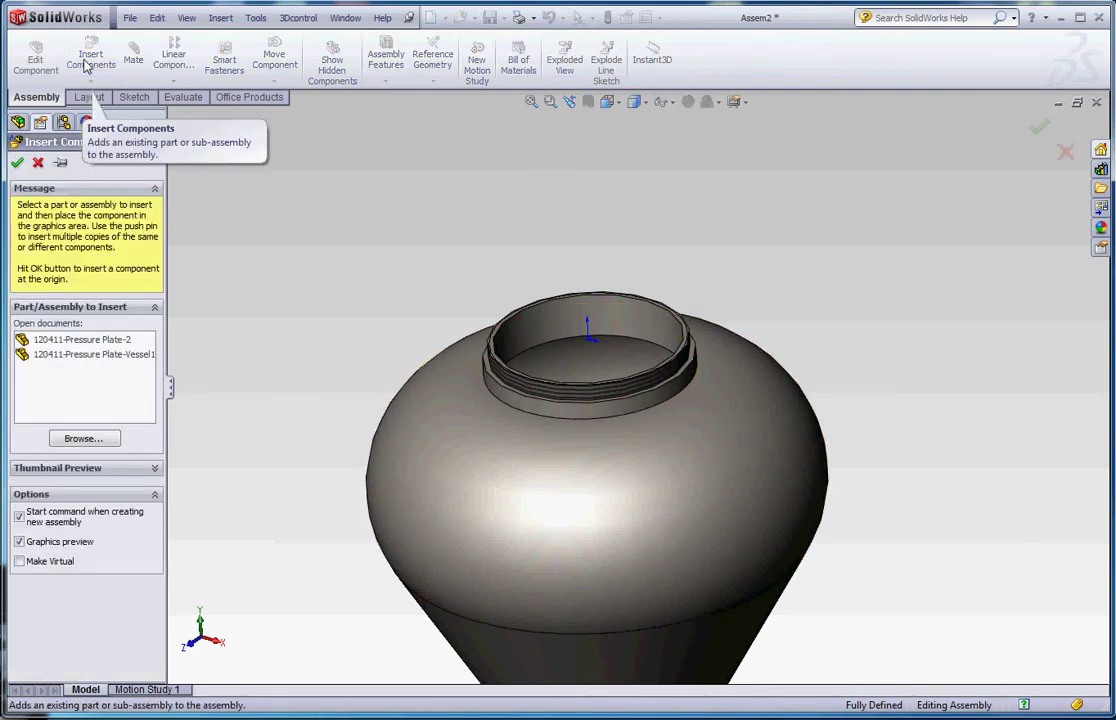
- Place 120411-Pressure Plate-2 at the origin, seated atop the vessel's neck
click(99, 342)
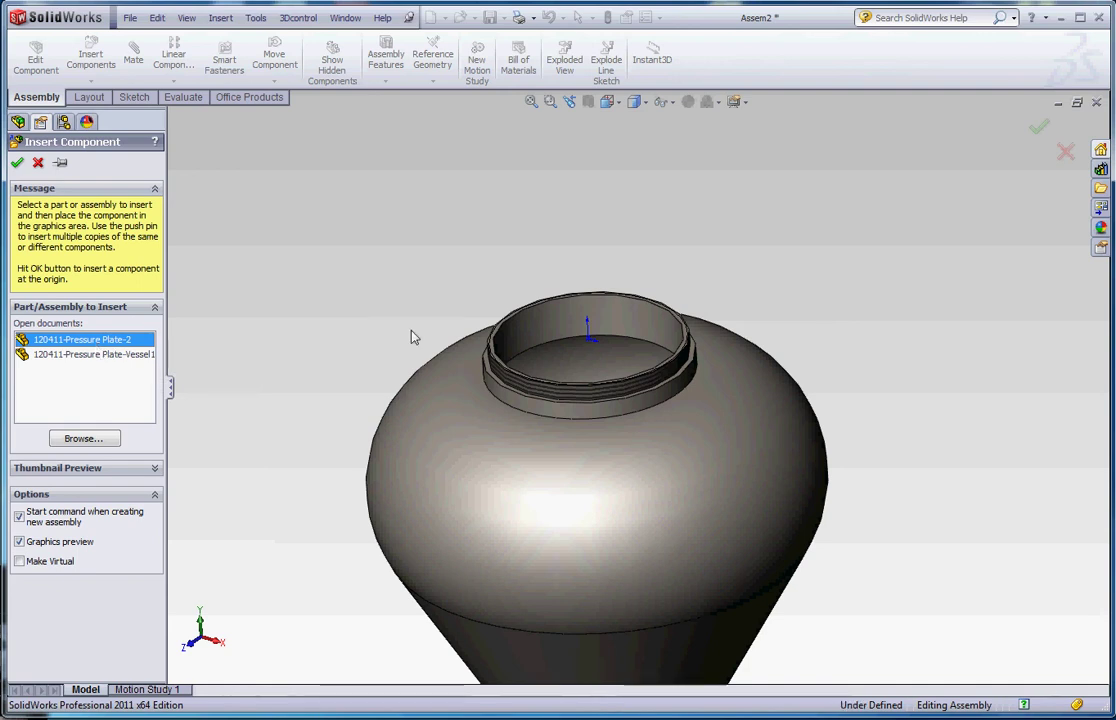
click(18, 163)
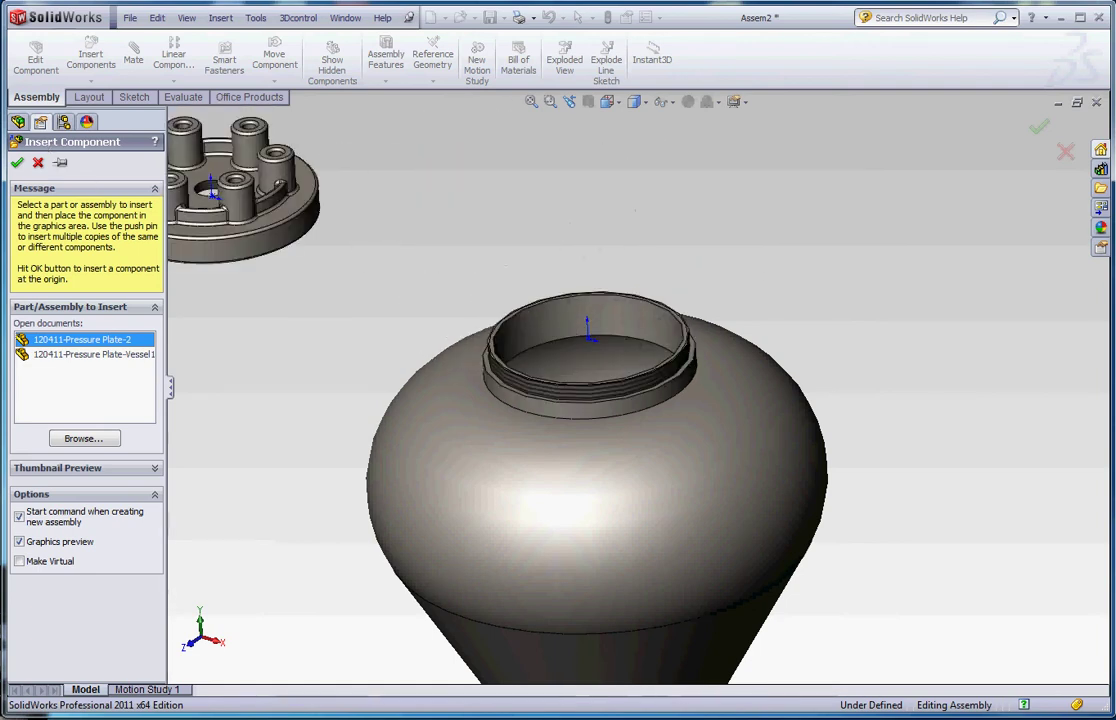
click(17, 162)
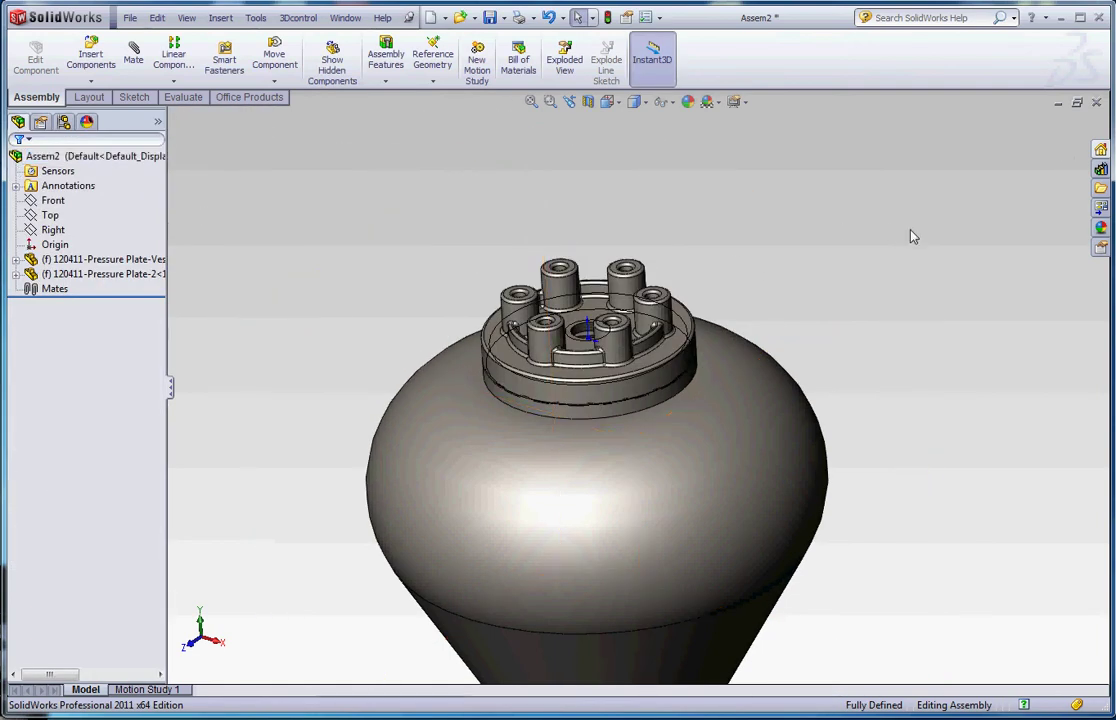
- Apply a Section View cut through the assembly along the Front plane
click(588, 101)
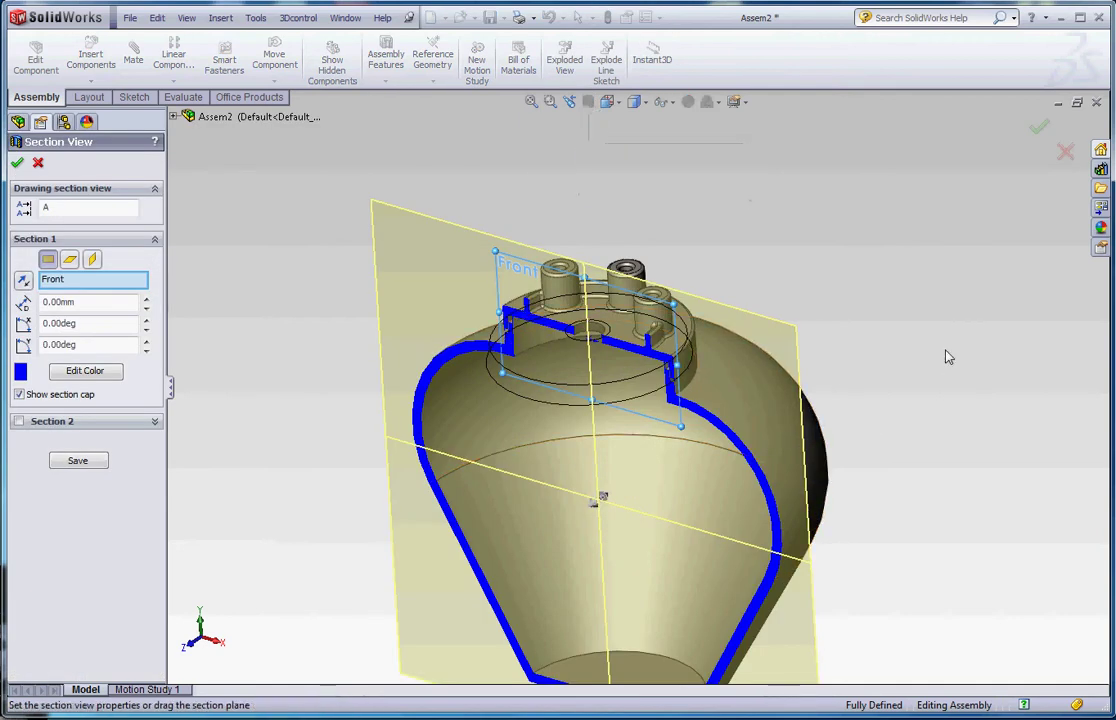
click(17, 162)
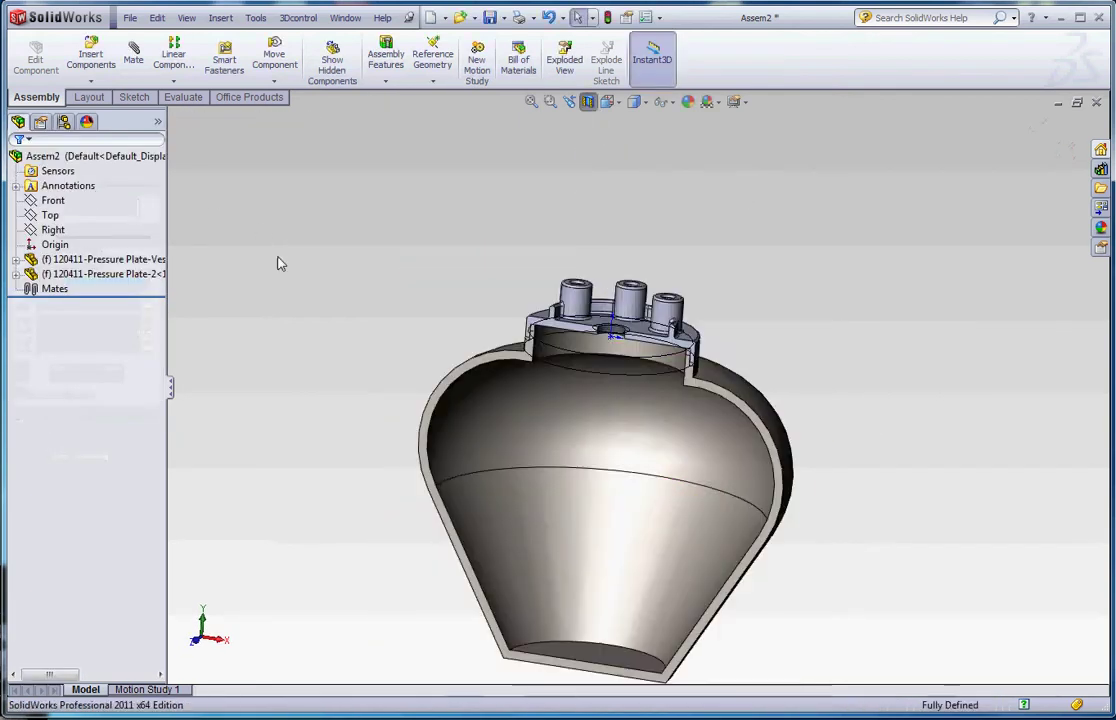
scroll(578, 329, down, 5)
scroll(565, 331, up, 3)
scroll(562, 329, down, 6)
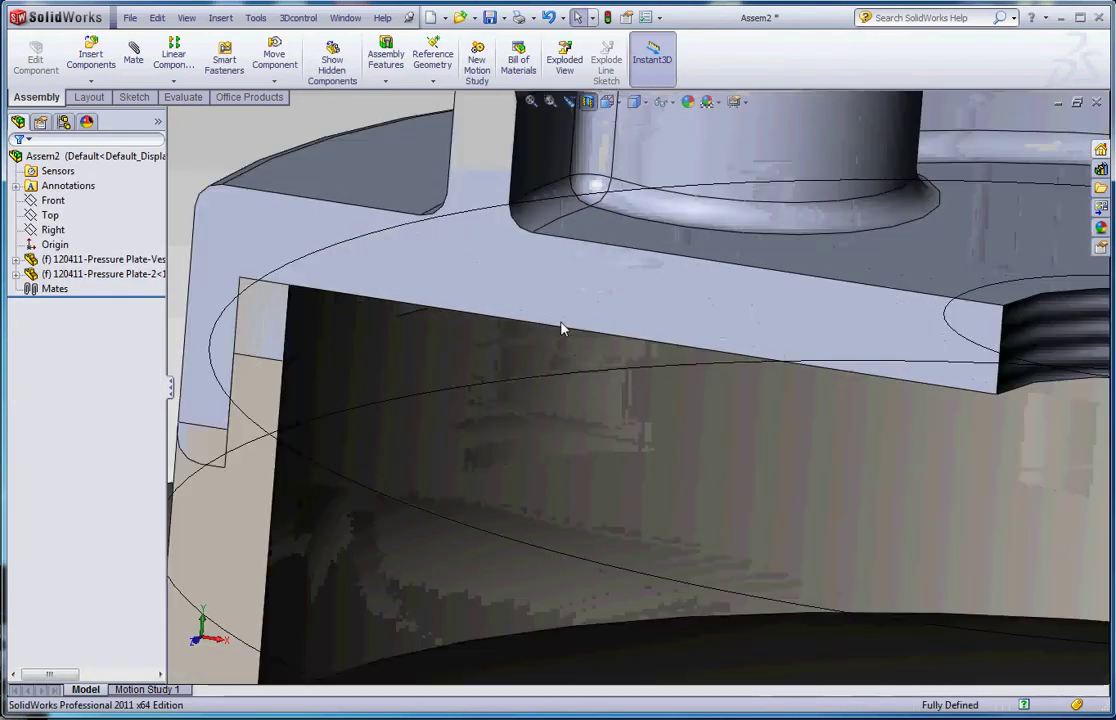
scroll(481, 346, up, 4)
scroll(372, 320, down, 3)
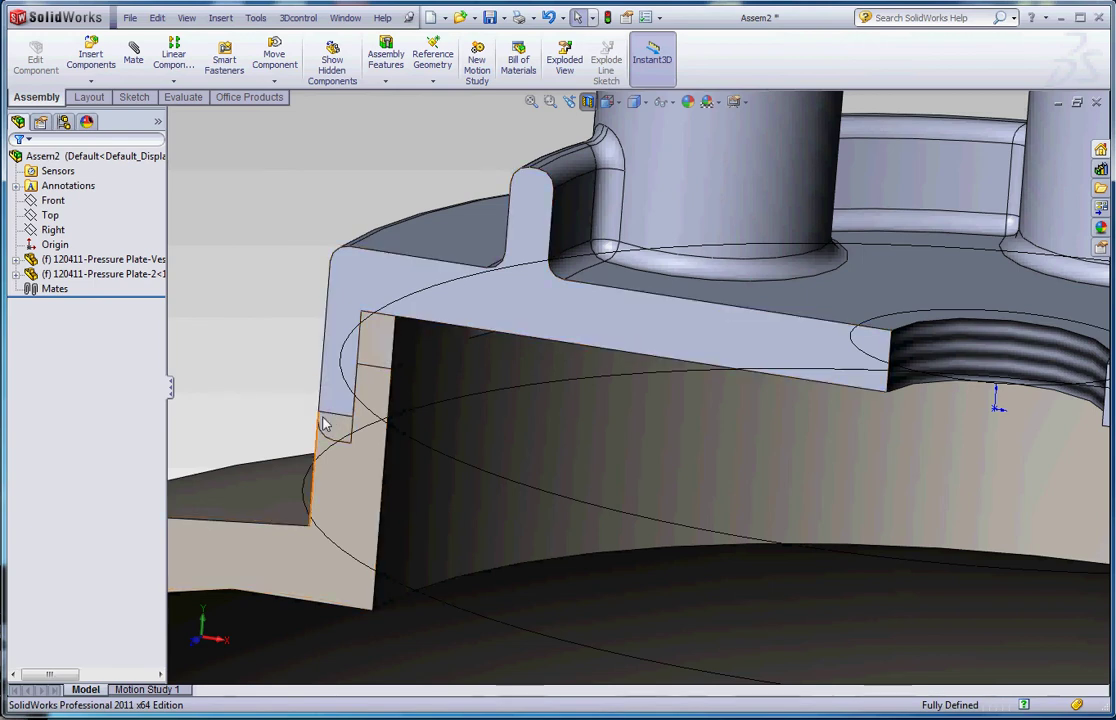
scroll(368, 398, up, 6)
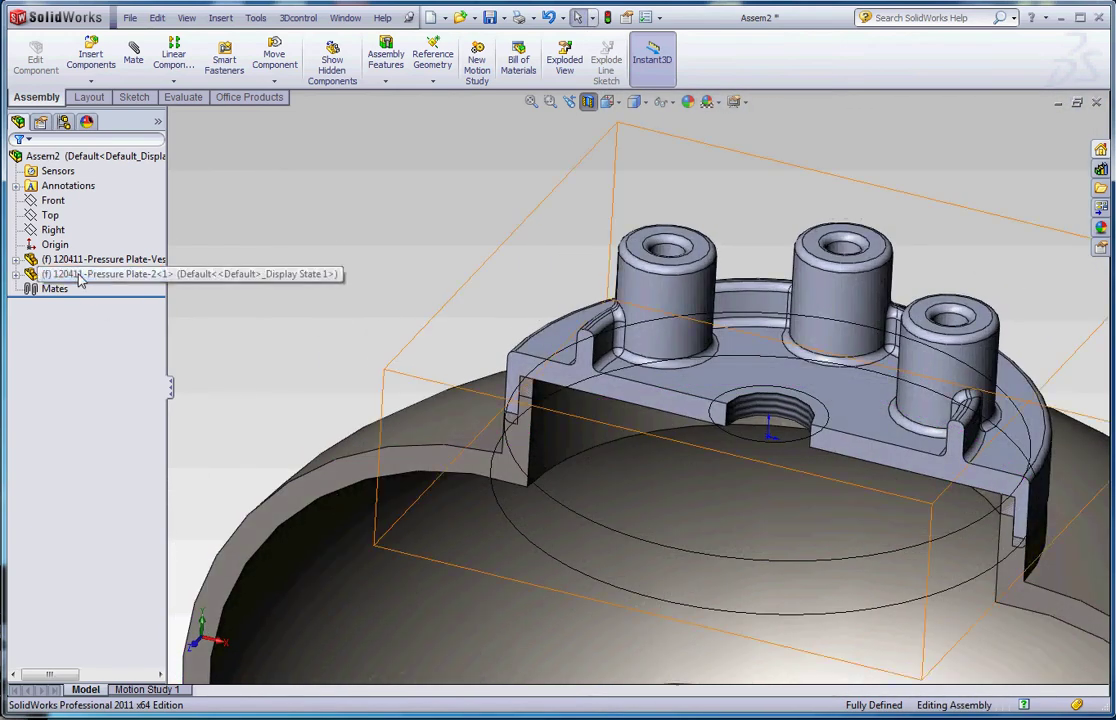
- Float Pressure Plate-2 and lift it above the vessel's neck
right_click(86, 276)
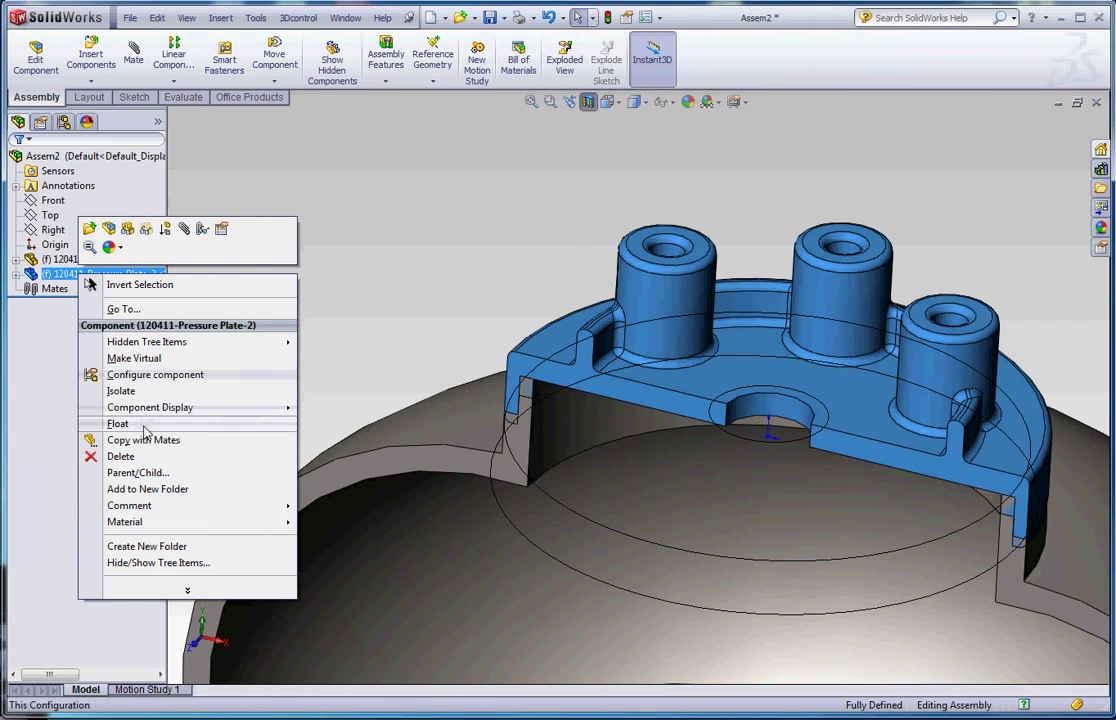
click(145, 432)
drag(710, 381, 614, 181)
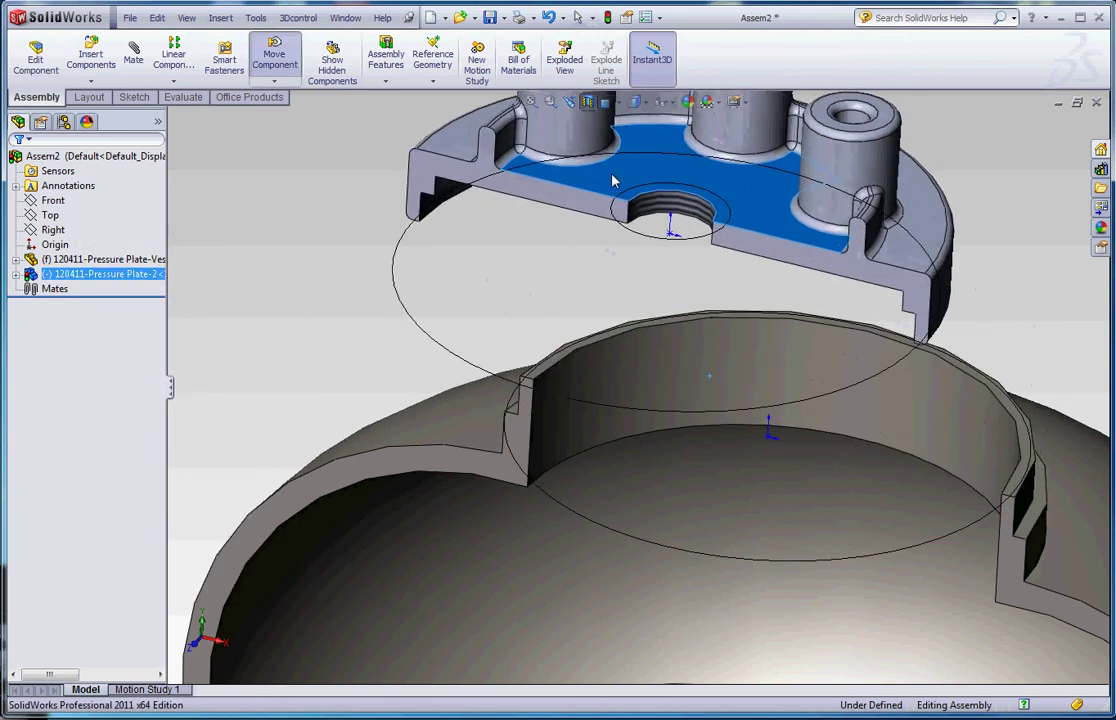
- Show the parts' temporary axes from the View menu
scroll(540, 310, down, 3)
click(913, 312)
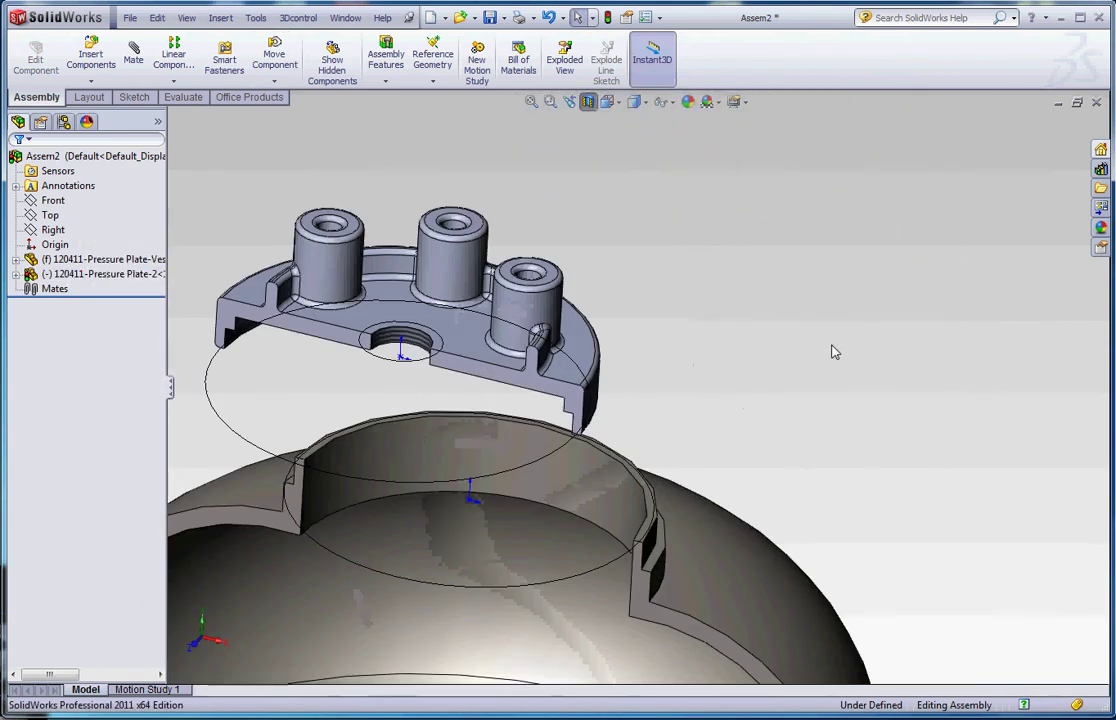
scroll(835, 352, down, 2)
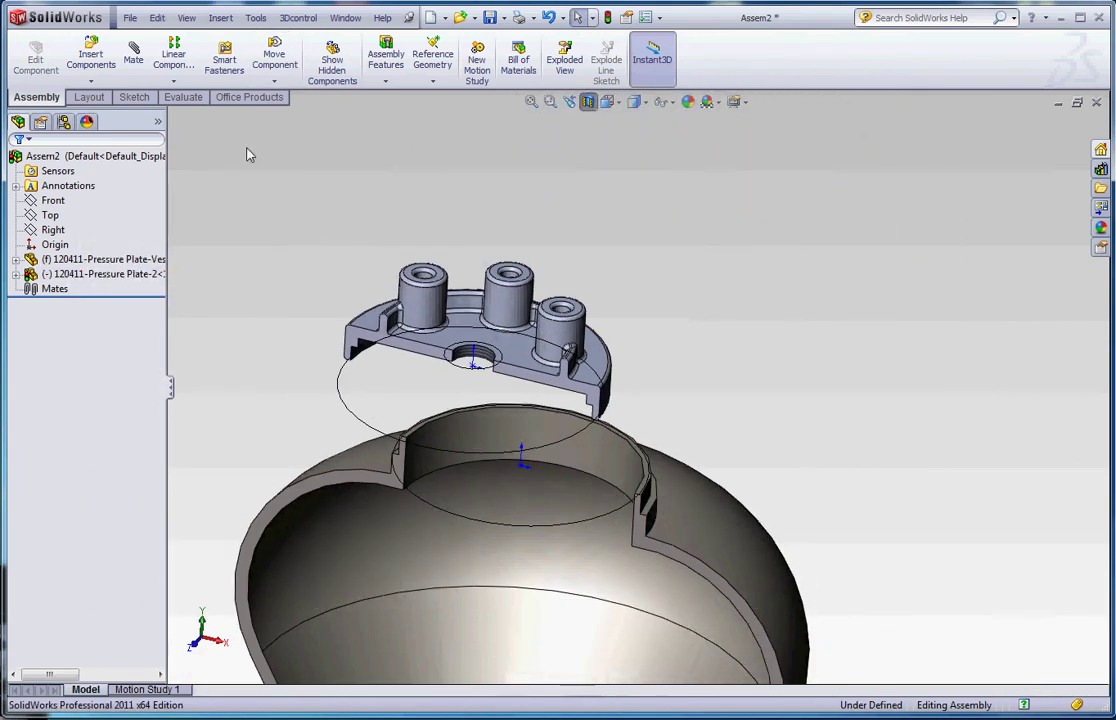
click(186, 18)
click(230, 229)
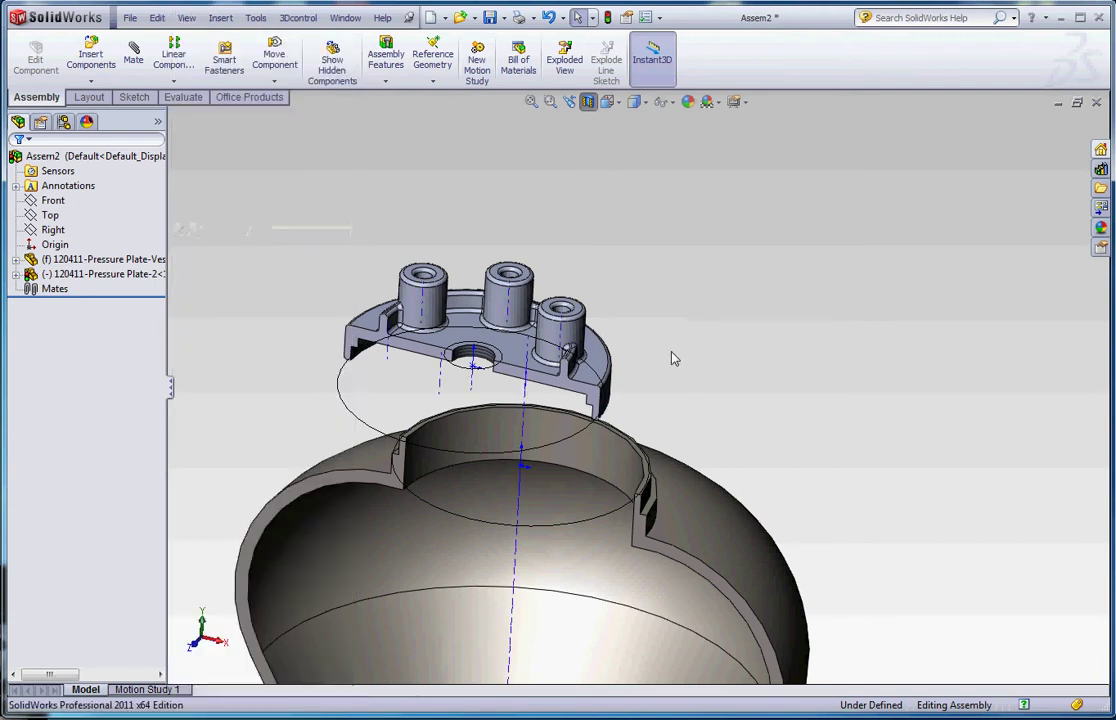
scroll(481, 379, up, 4)
- Mate the pressure plate's central axis coincident with the vessel's axis
click(520, 398)
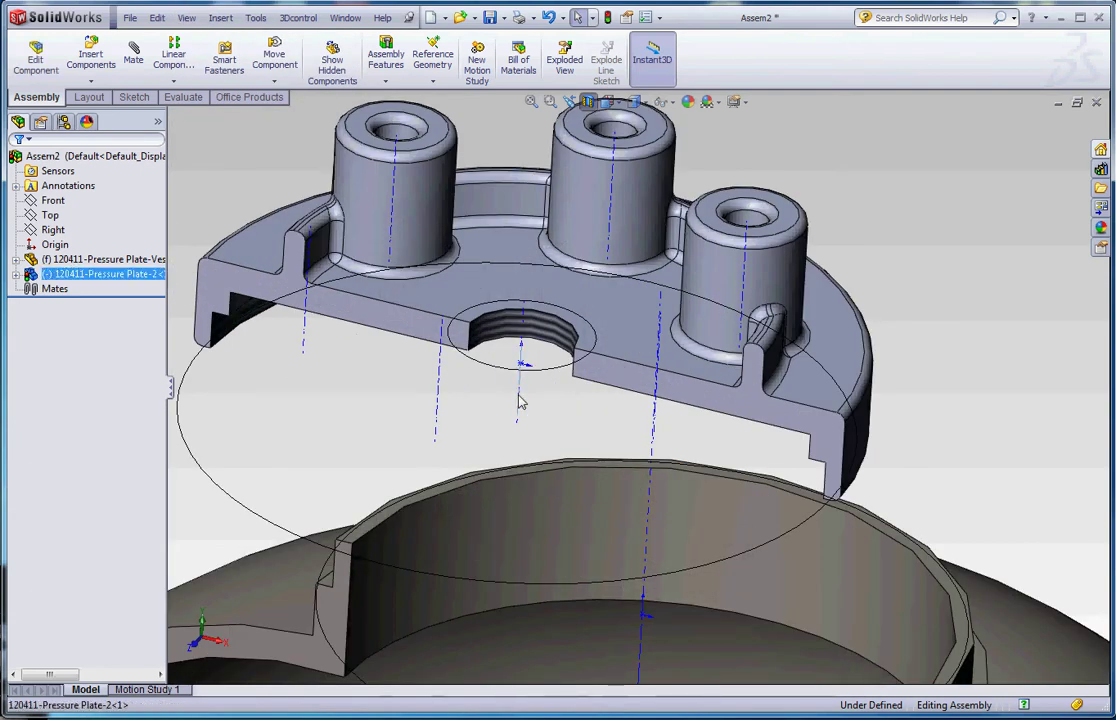
scroll(520, 401, down, 2)
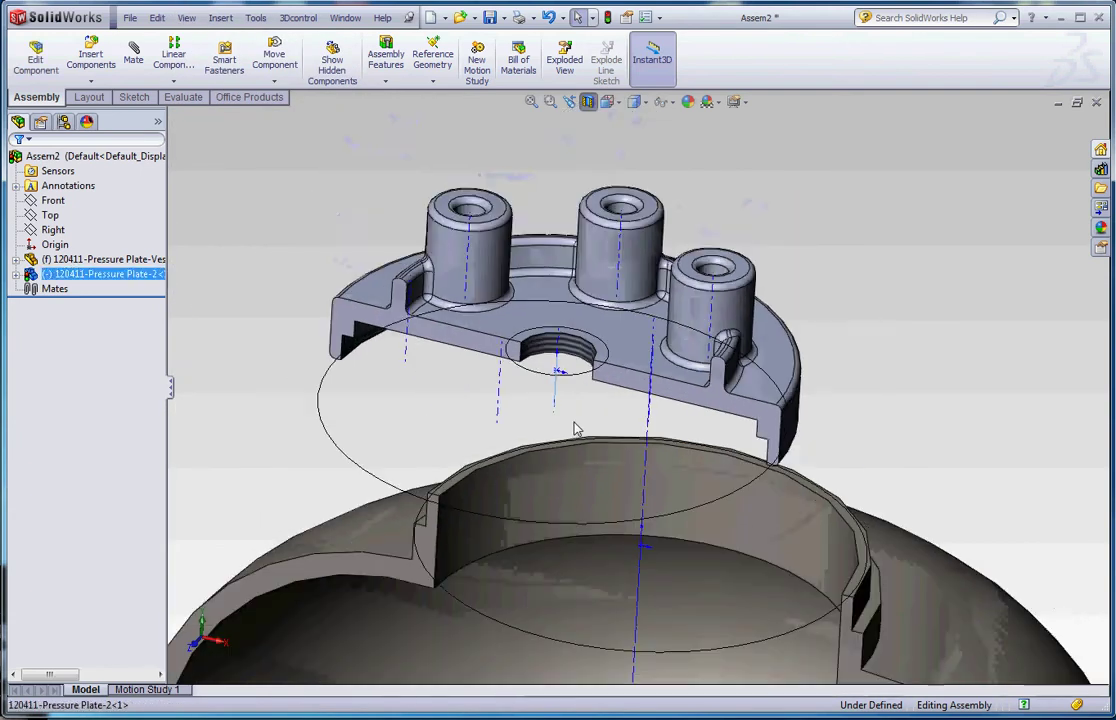
ctrl+click(650, 459)
scroll(763, 475, down, 3)
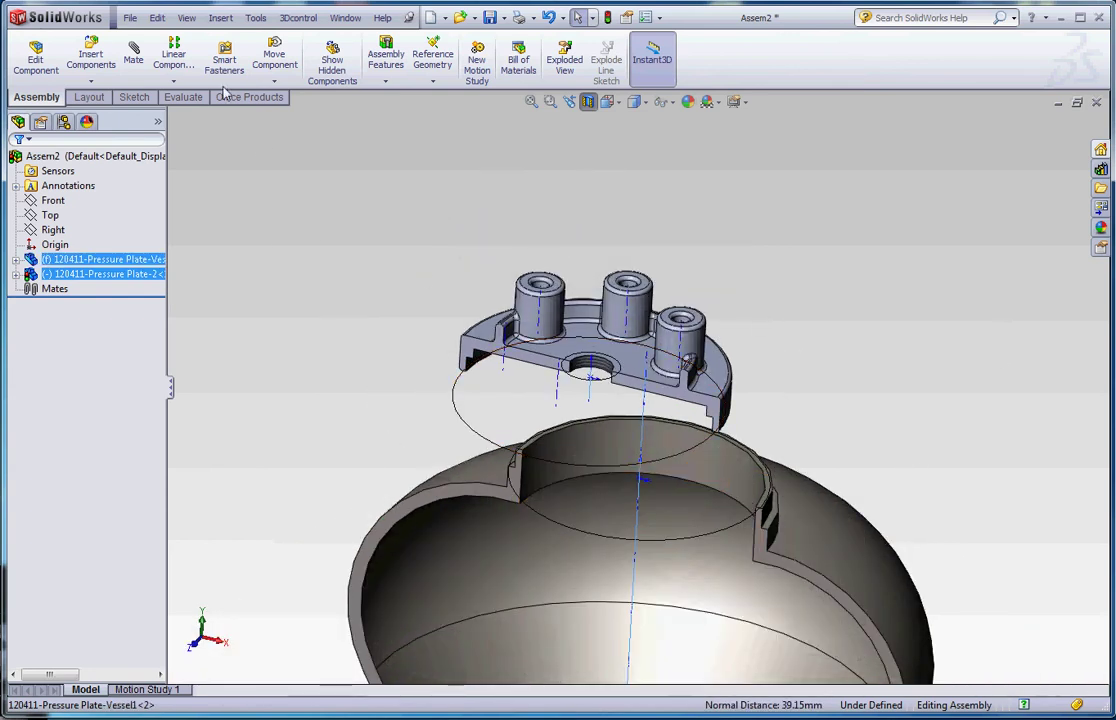
click(133, 62)
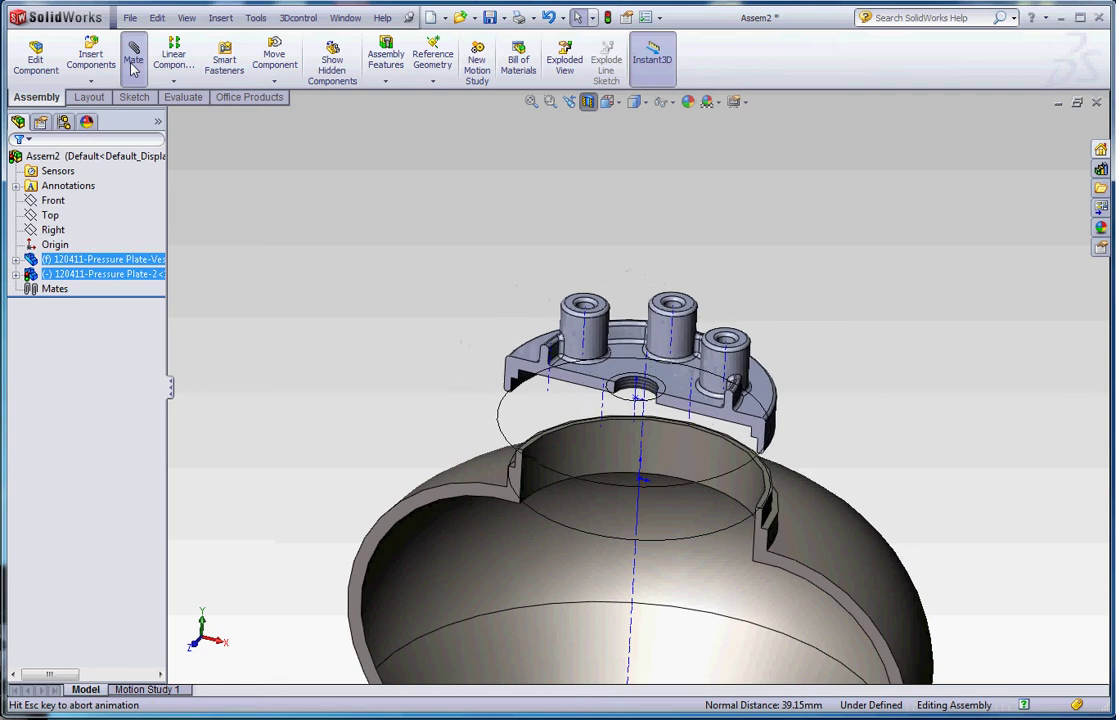
click(18, 163)
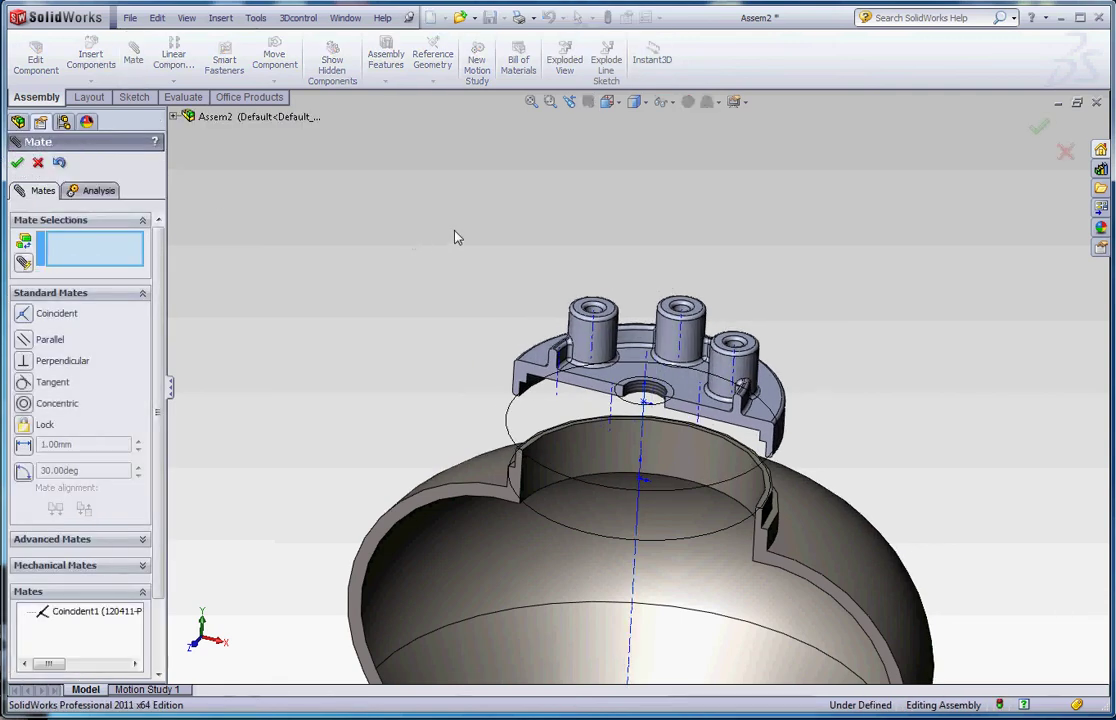
click(17, 163)
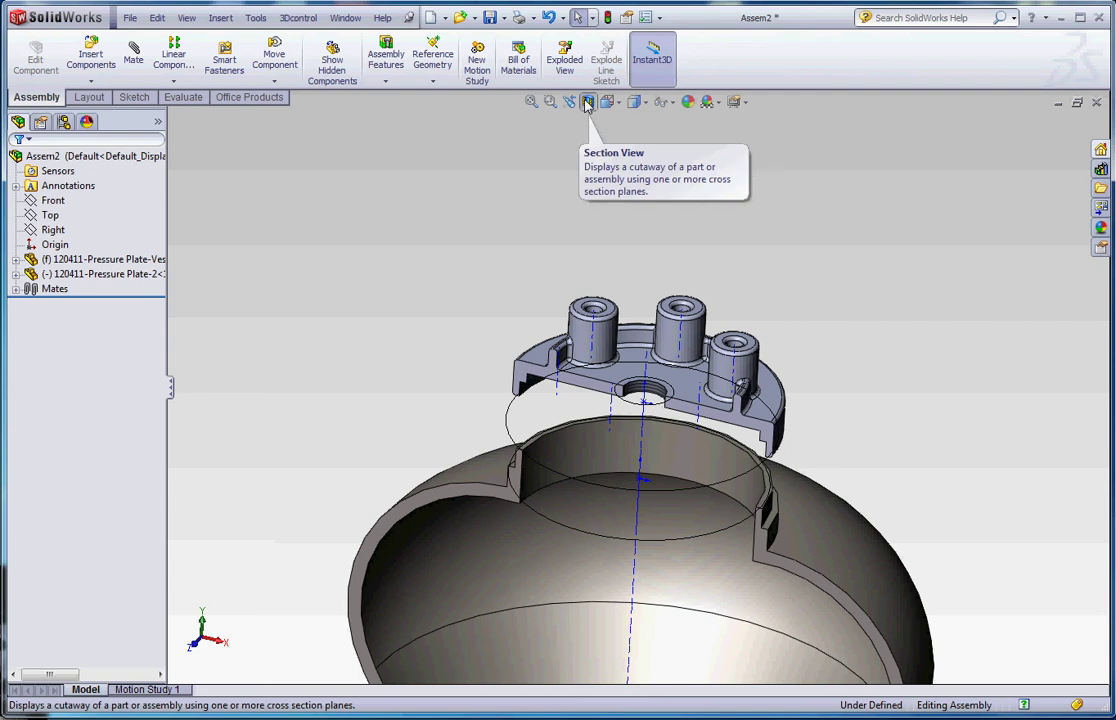
- Turn off the section view and slide the plate along the shared axis
click(588, 104)
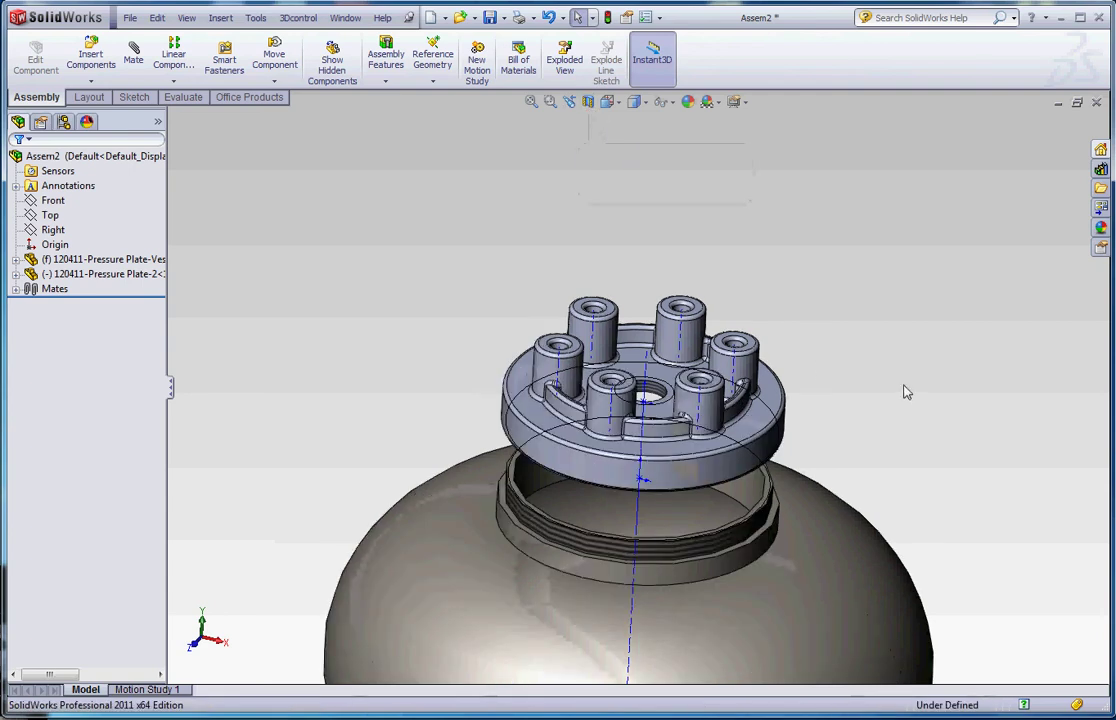
scroll(849, 495, down, 3)
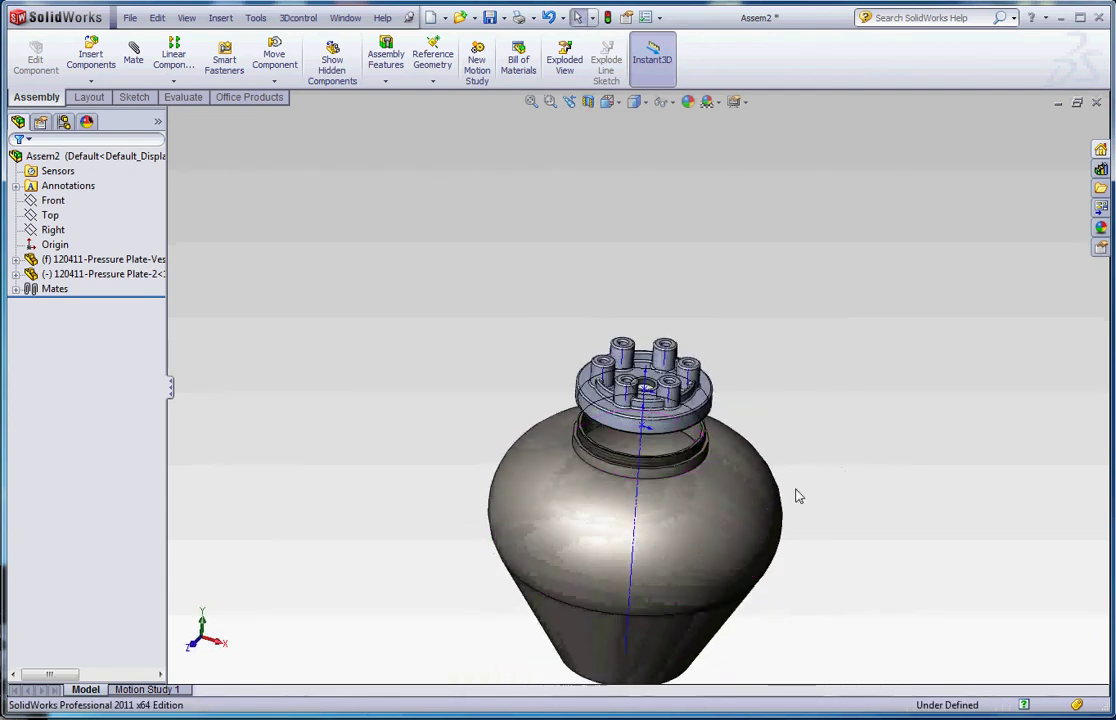
scroll(615, 369, down, 5)
drag(594, 385, 537, 282)
click(822, 254)
click(787, 346)
- Orbit around the tank and select a rim face on the pressure plate
middle_drag(787, 346, 790, 160)
scroll(403, 261, down, 10)
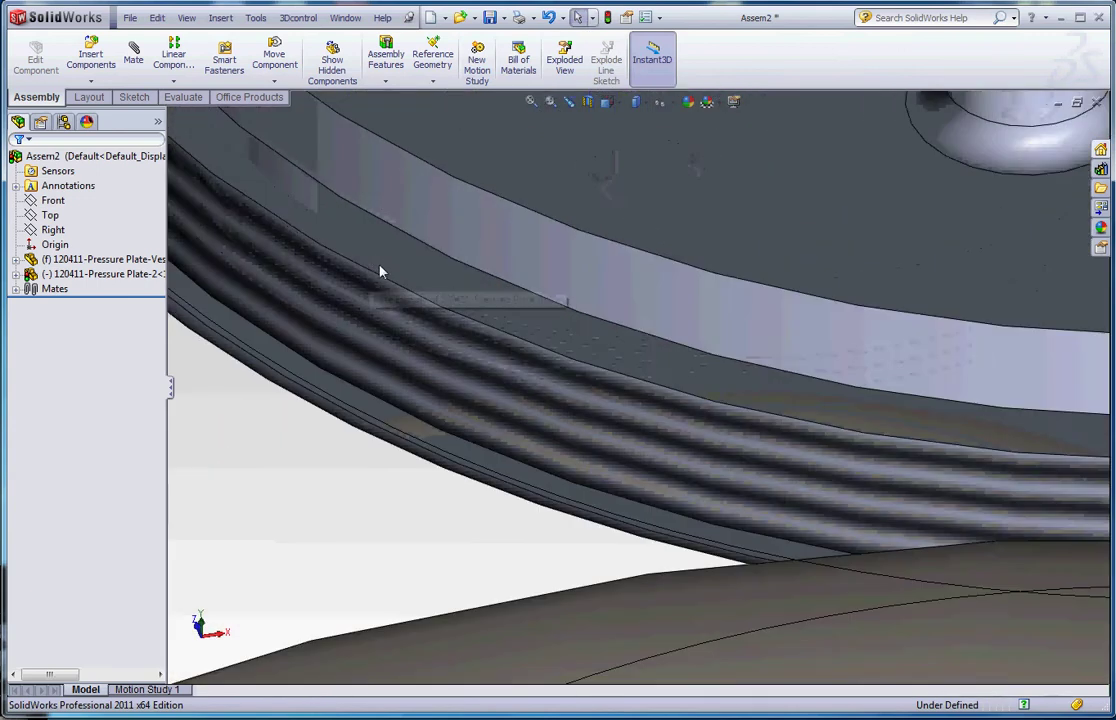
click(403, 255)
scroll(715, 416, up, 8)
middle_drag(802, 466, 700, 712)
scroll(697, 289, down, 10)
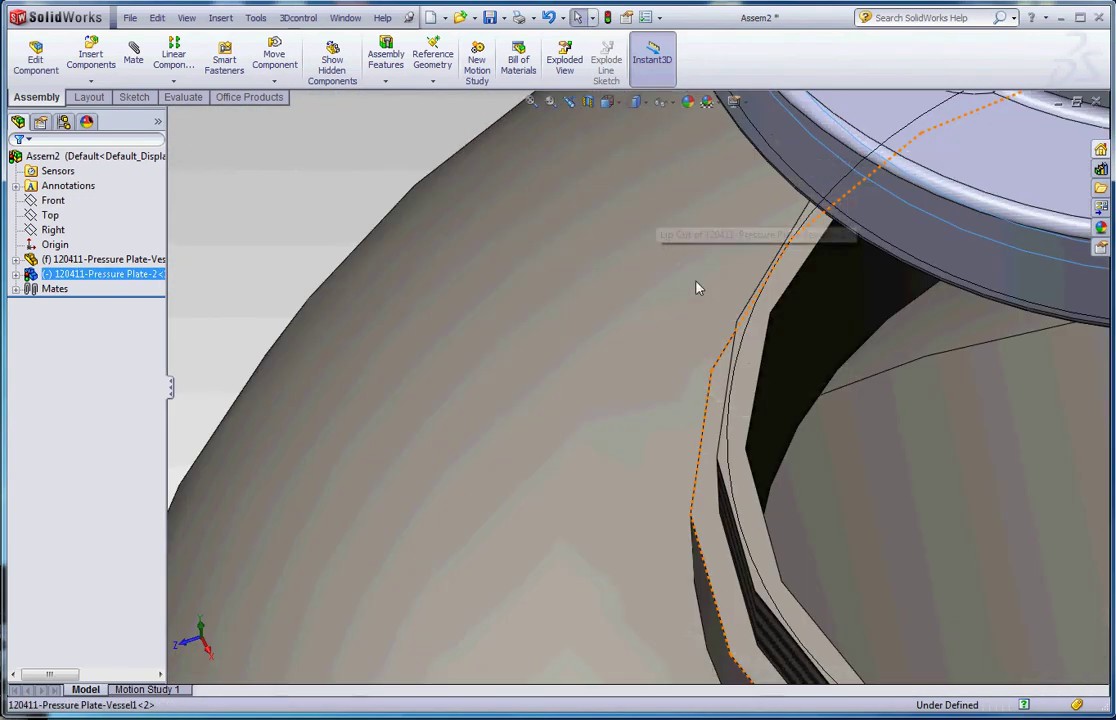
- Mate the pressure plate's rim face coincident with the matching rim face on the vessel neck
ctrl+click(785, 418)
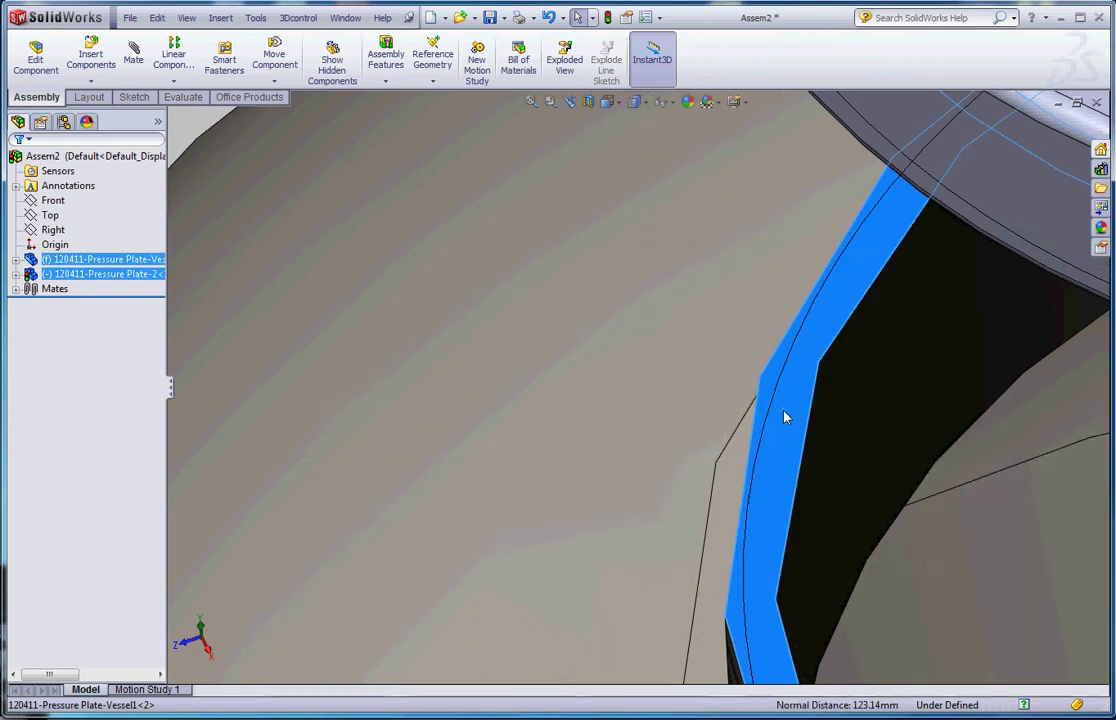
click(134, 58)
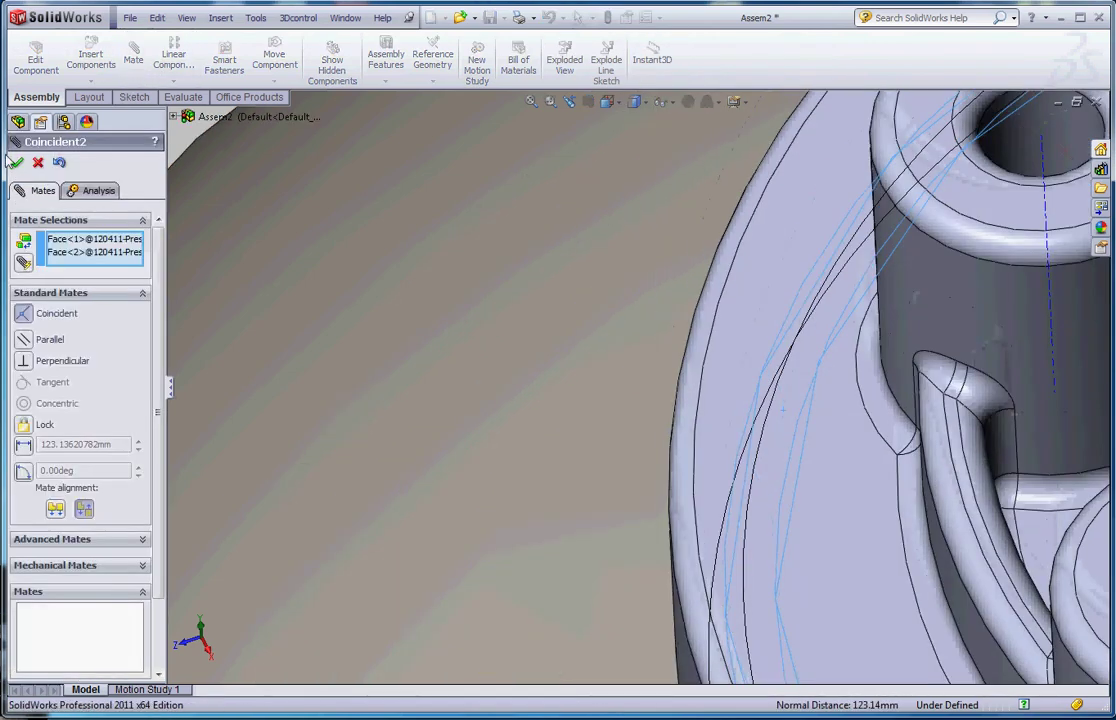
click(18, 166)
click(17, 163)
- Orbit around the mated assembly to look down onto the plate, then clear the selection
scroll(772, 550, up, 10)
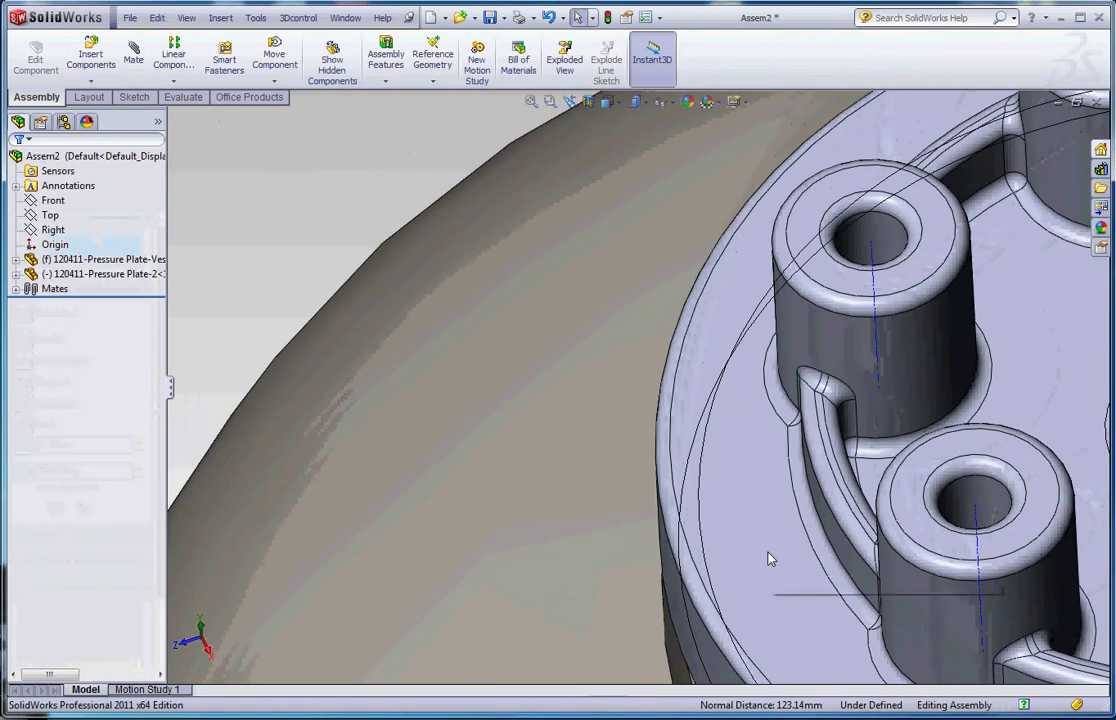
middle_drag(785, 547, 763, 459)
scroll(763, 459, down, 5)
drag(687, 378, 728, 425)
scroll(728, 425, up, 2)
middle_drag(728, 425, 720, 428)
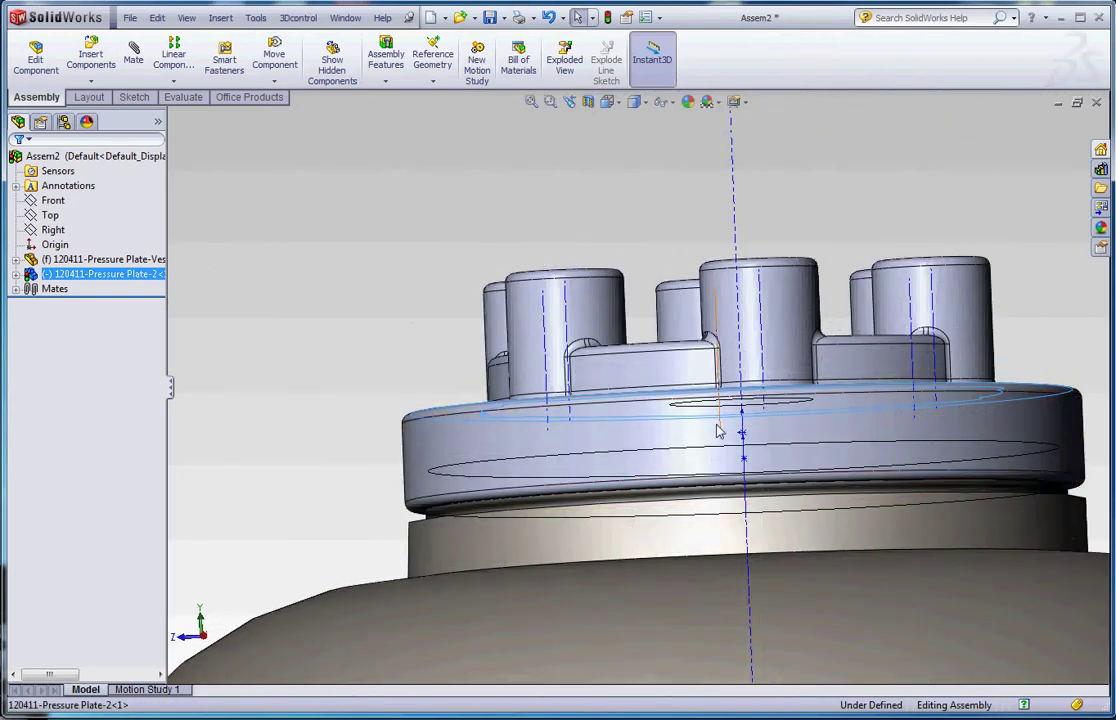
scroll(712, 448, down, 6)
scroll(658, 505, up, 5)
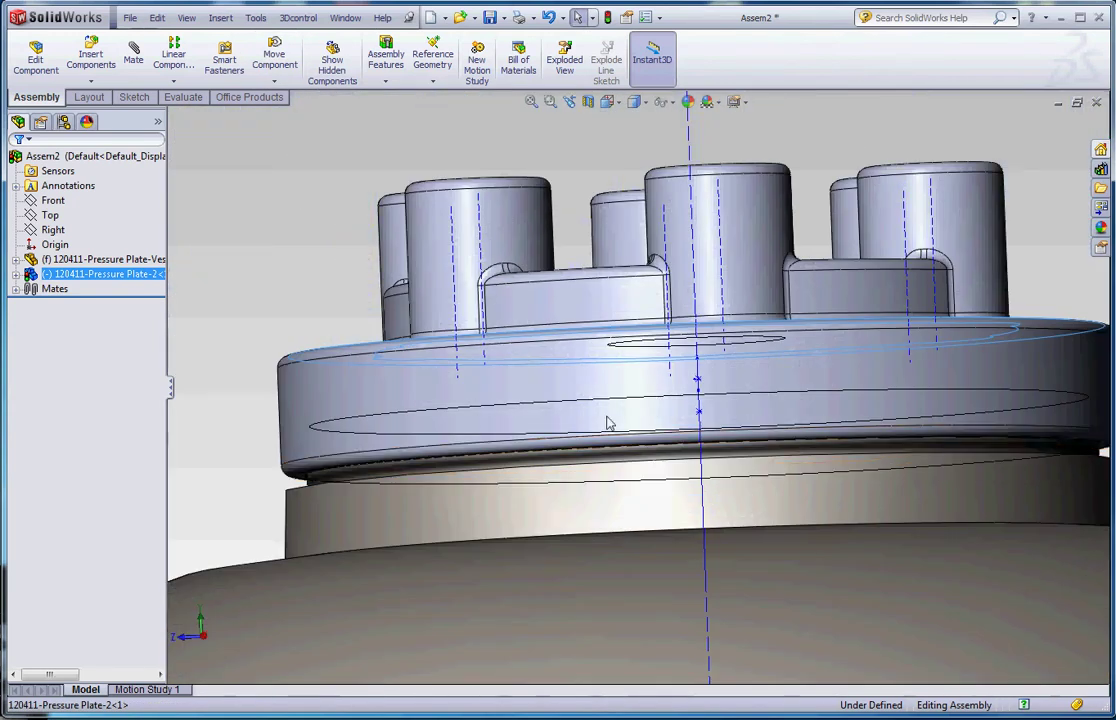
scroll(433, 405, up, 5)
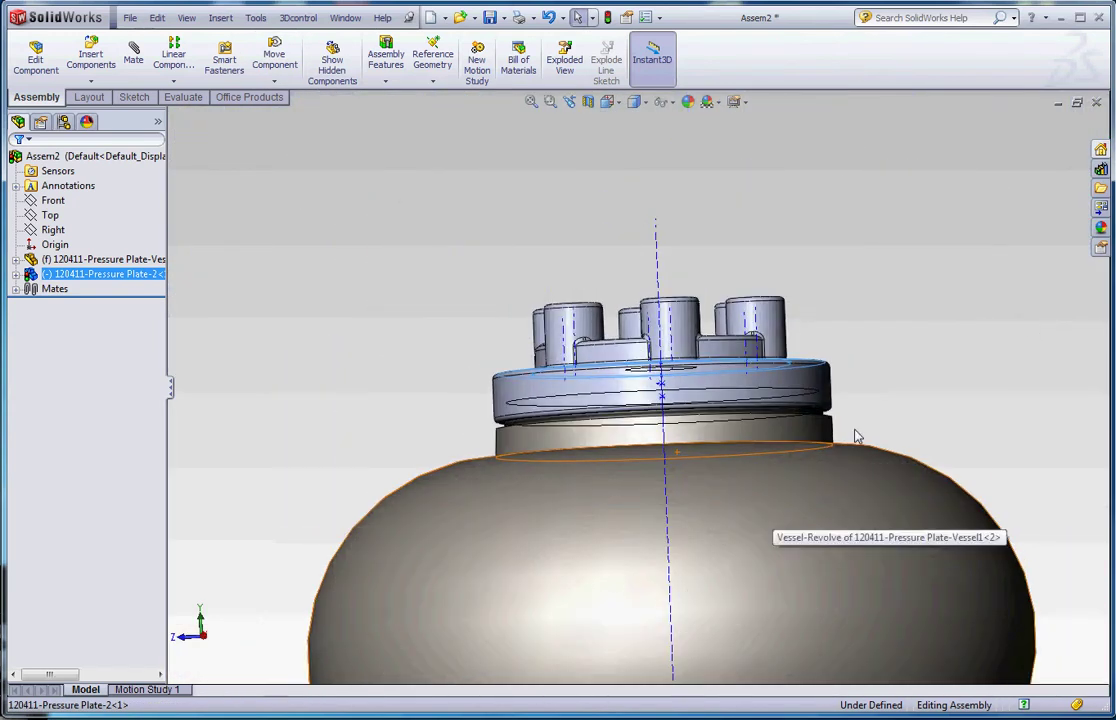
middle_drag(916, 344, 819, 520)
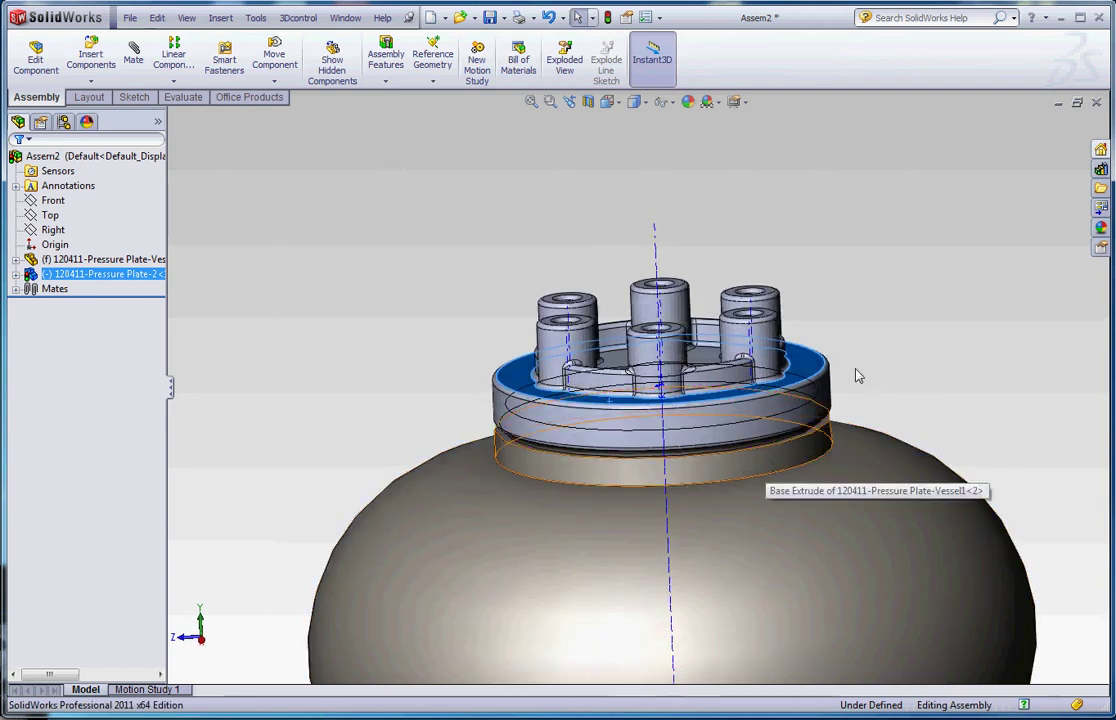
click(798, 201)
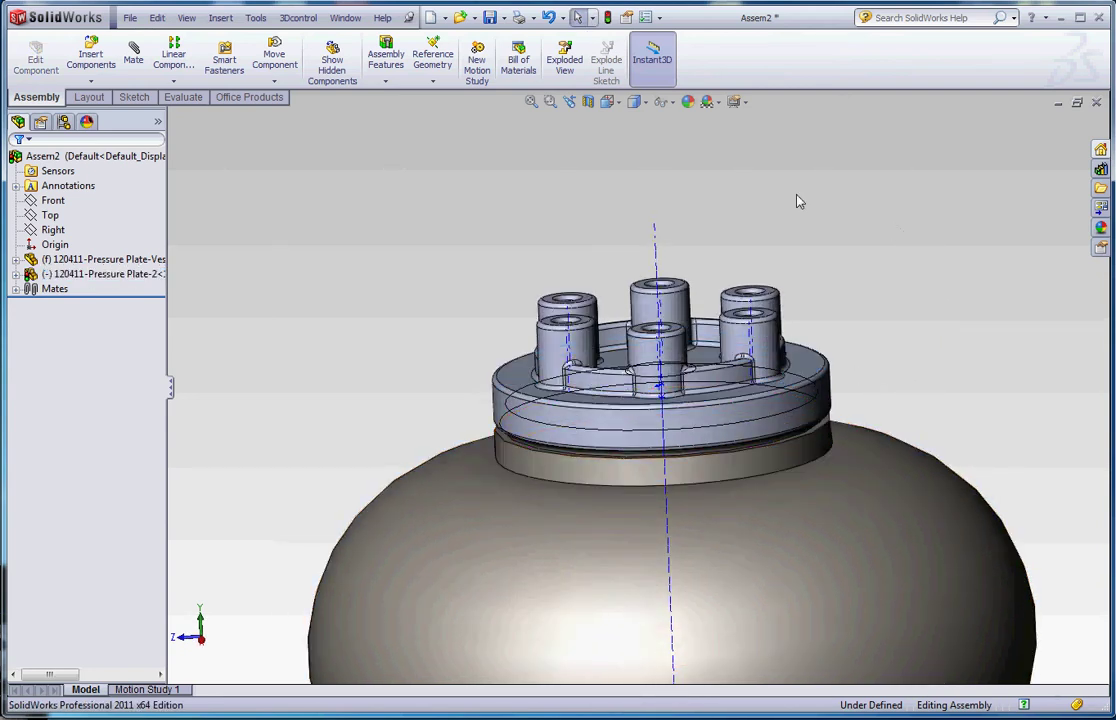
- Apply a Front-plane section view cutting through the plate and vessel
click(607, 102)
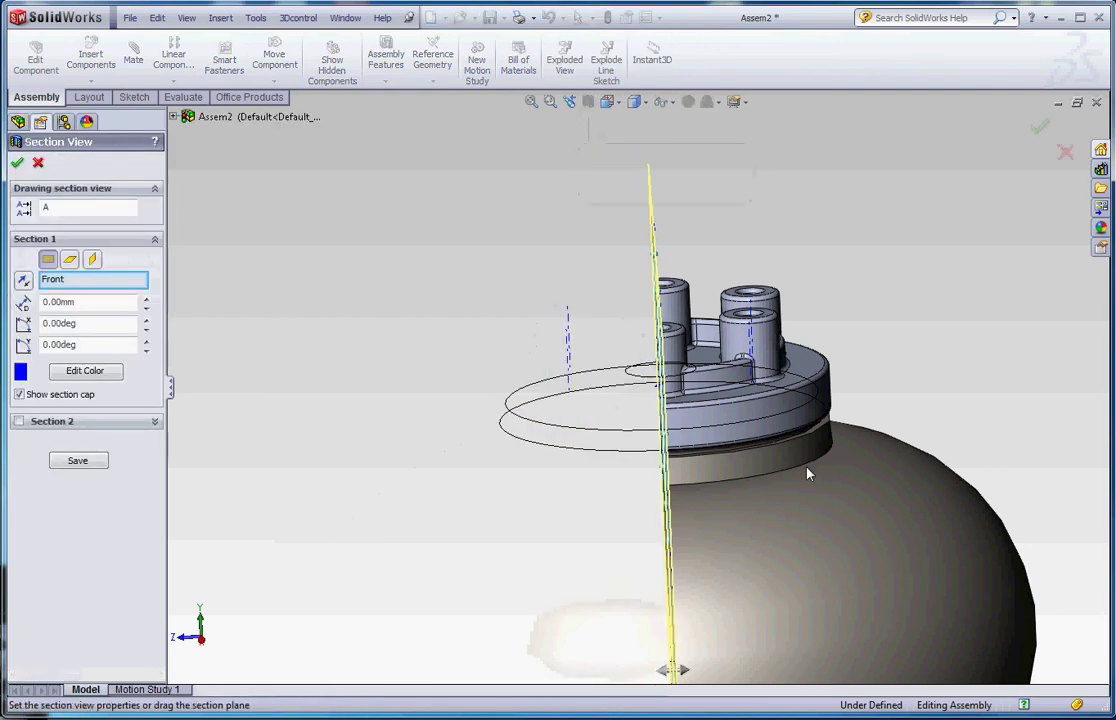
middle_drag(901, 588, 990, 555)
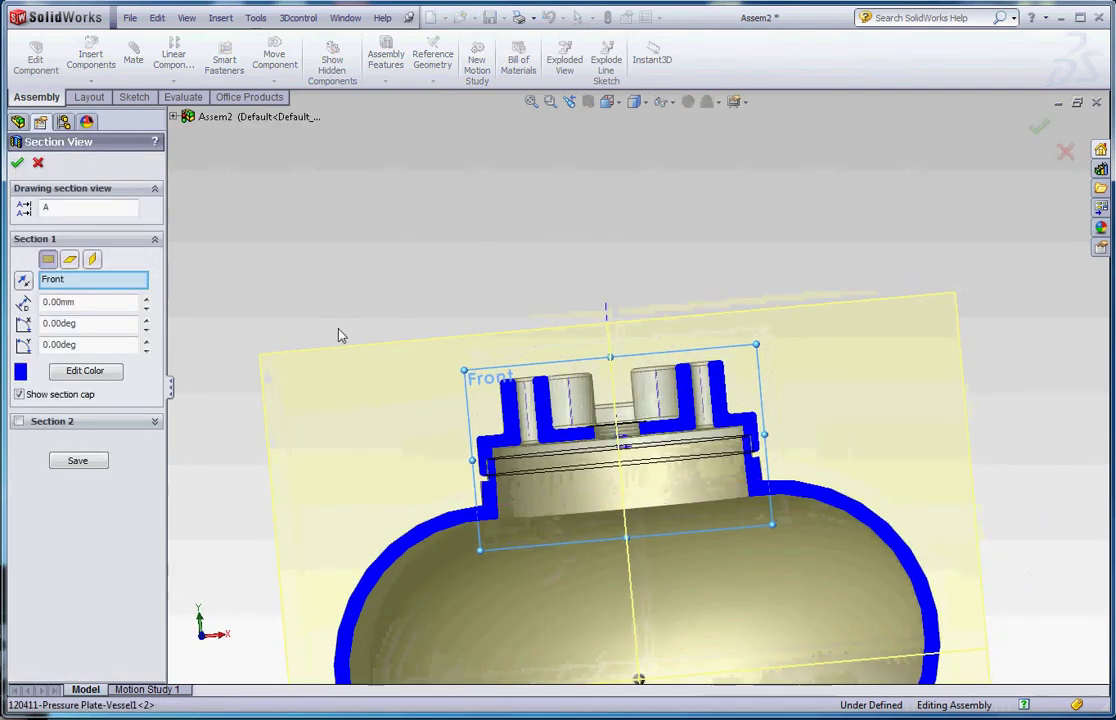
click(17, 162)
- Zoom and rotate the cutaway to inspect the plate's inner step over the neck's upper bore
scroll(702, 491, down, 5)
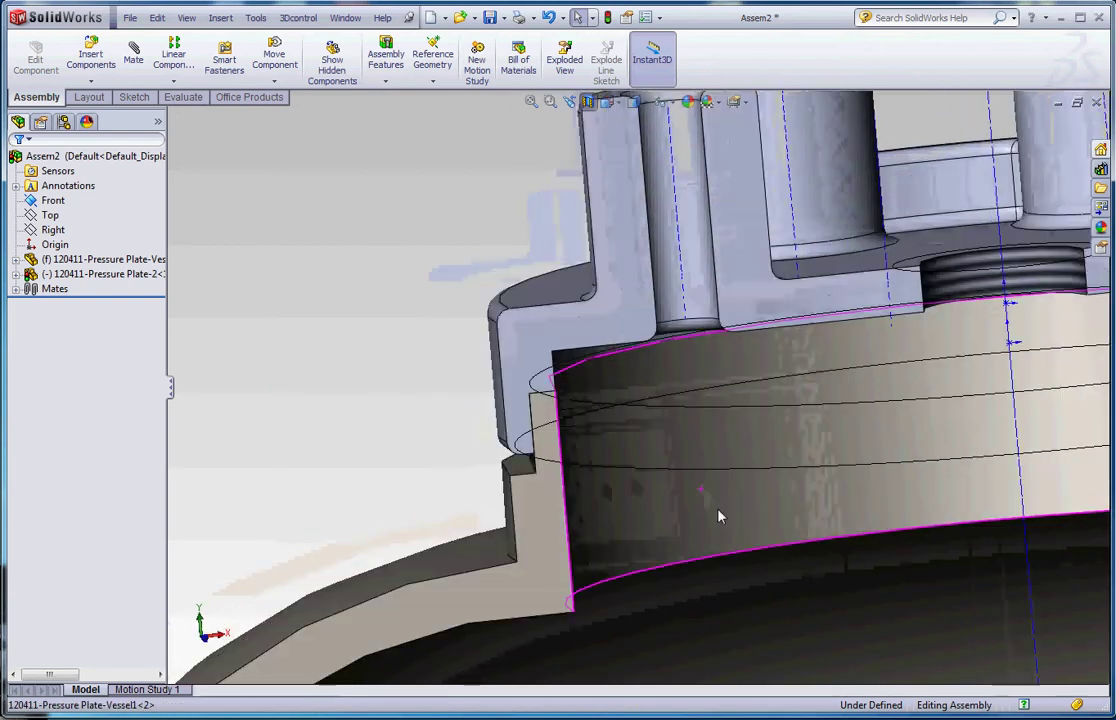
scroll(722, 518, up, 2)
scroll(600, 391, down, 6)
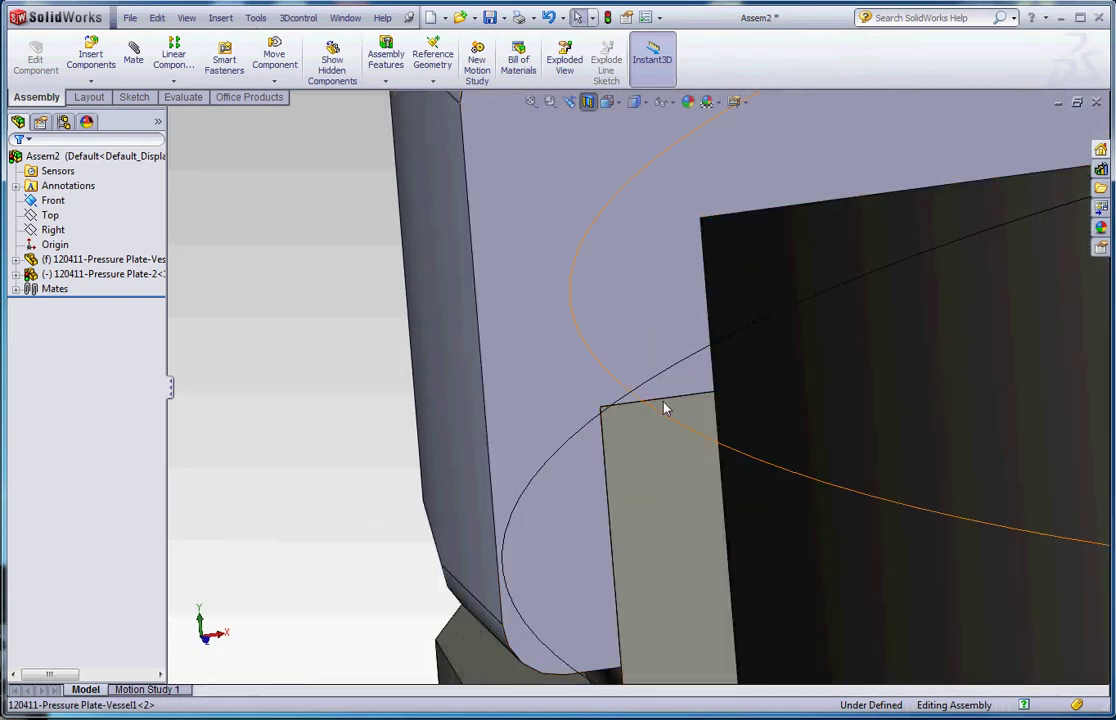
scroll(651, 446, up, 3)
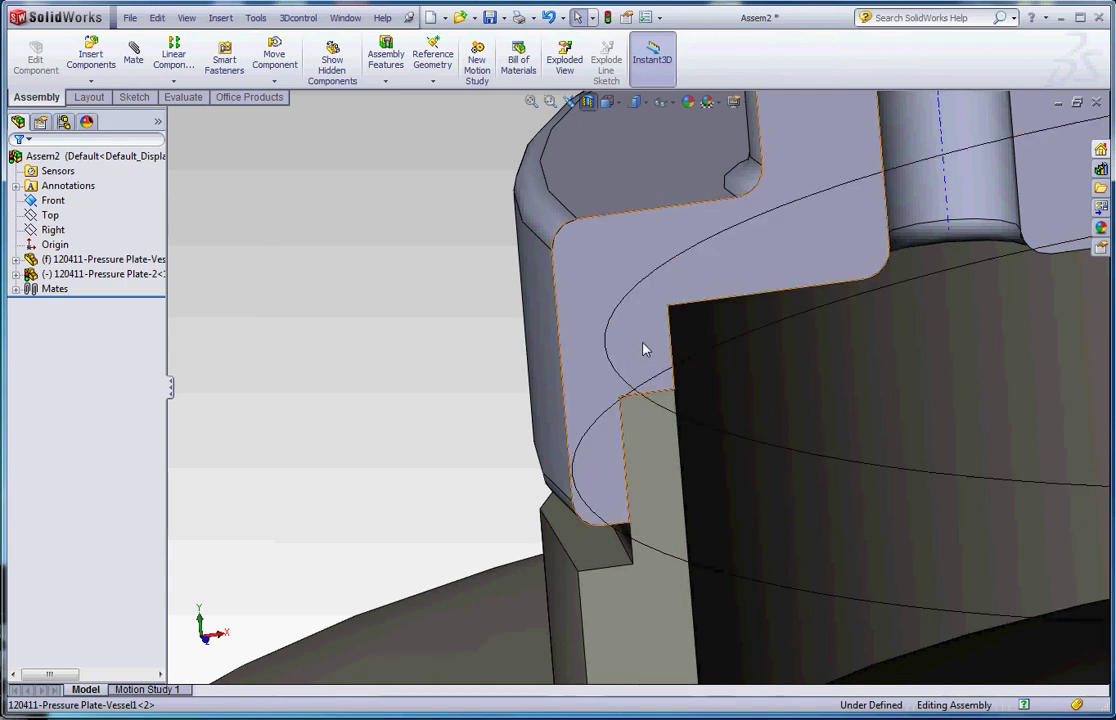
middle_drag(692, 371, 603, 373)
scroll(795, 501, down, 5)
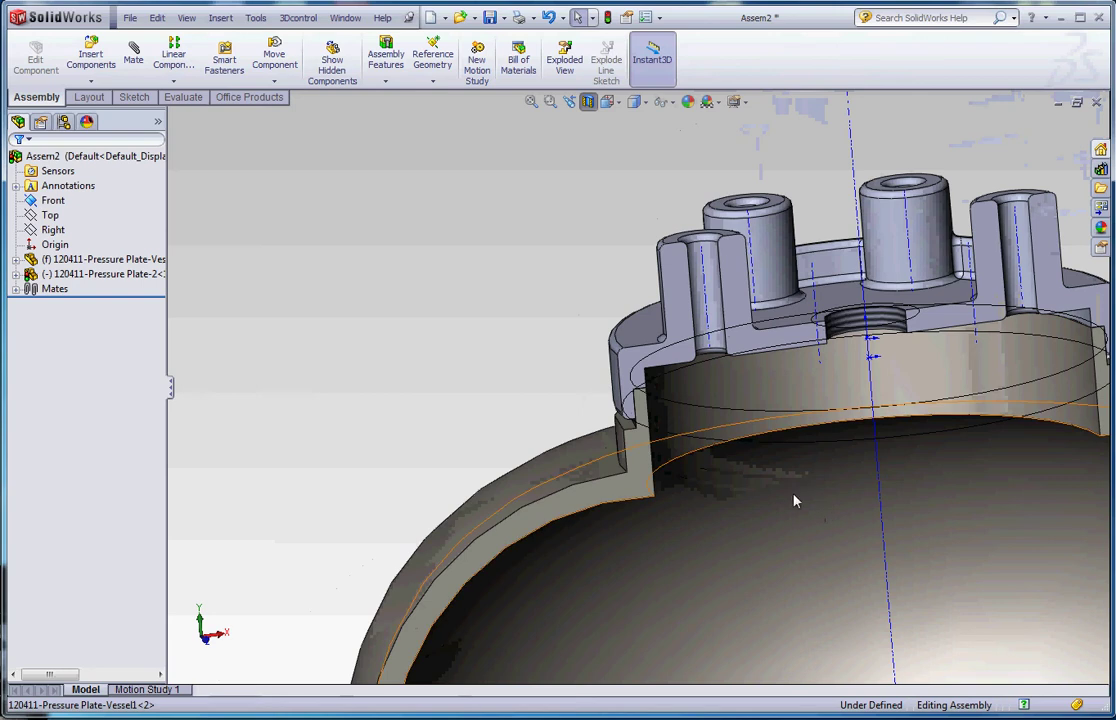
scroll(787, 528, up, 3)
scroll(768, 436, up, 2)
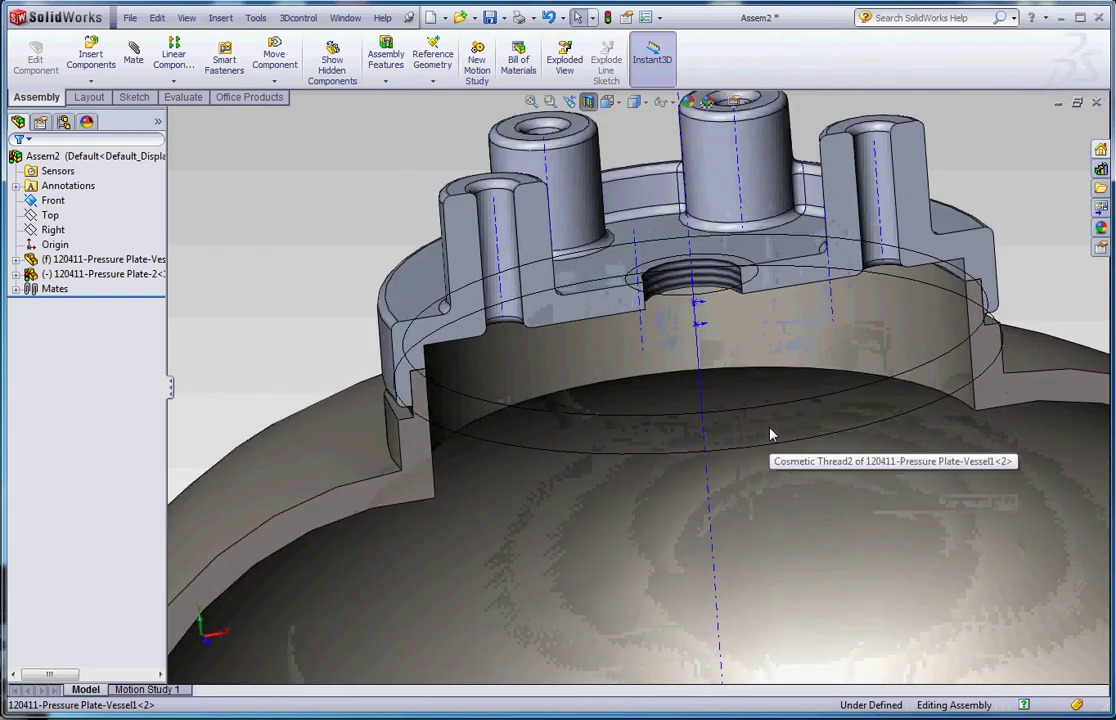
scroll(830, 400, down, 1)
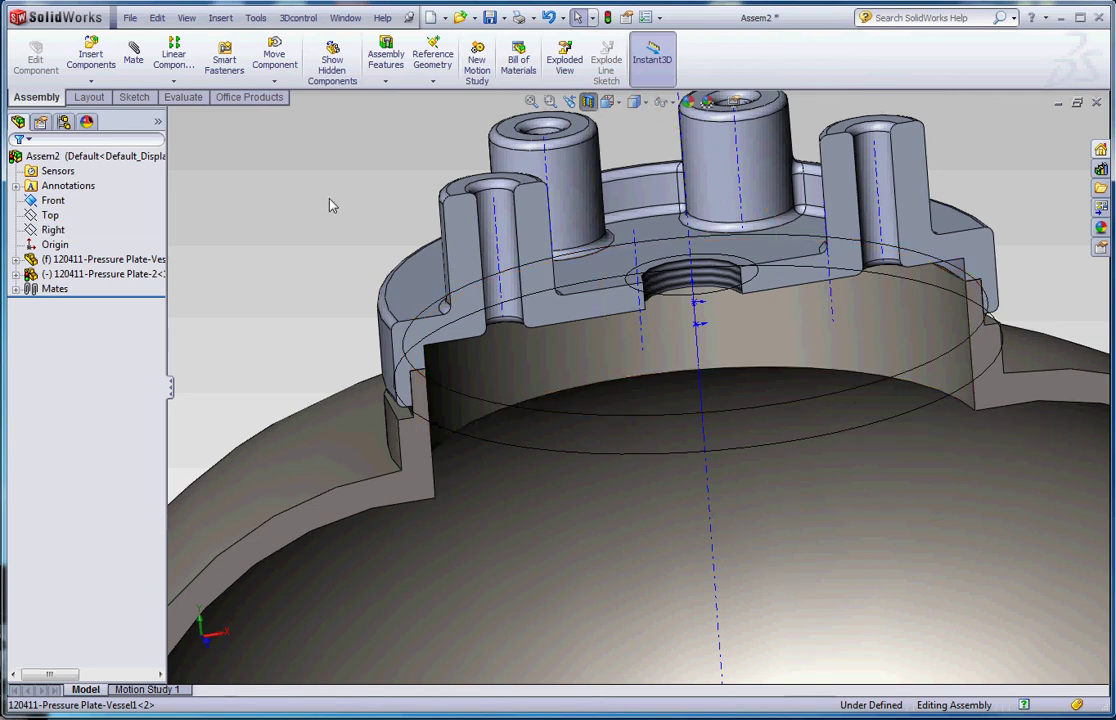
- Hide the Cosmetic Thread2 and Cosmetic Thread4 outlines on the sectioned plate and neck
right_click(620, 418)
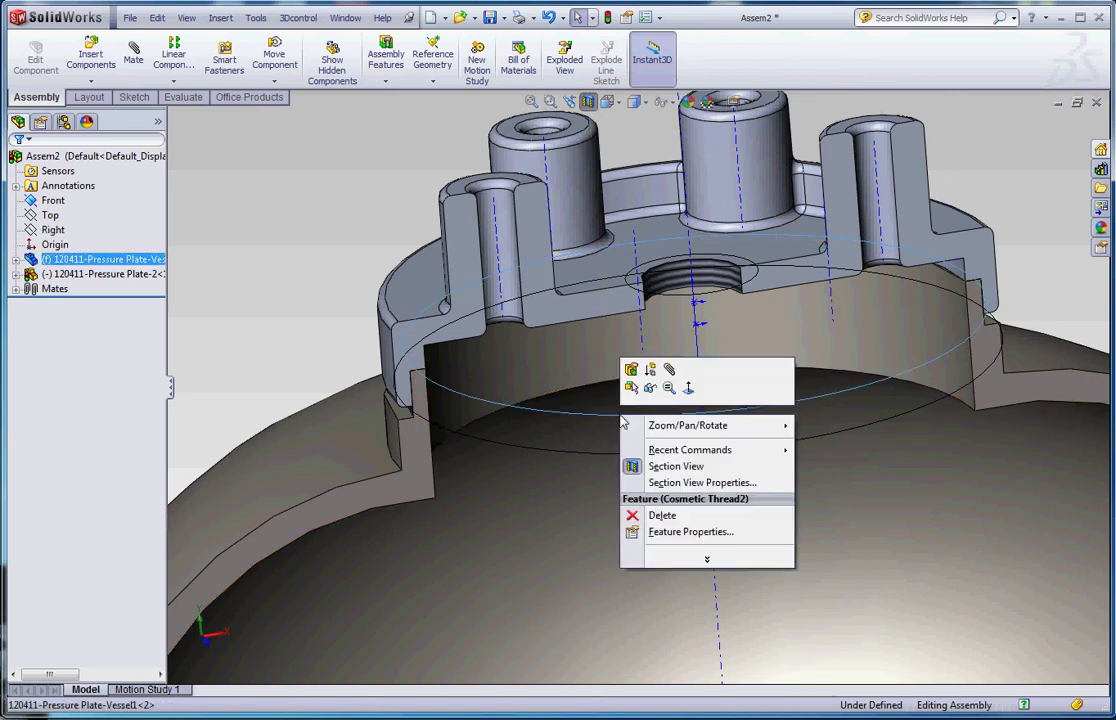
click(649, 389)
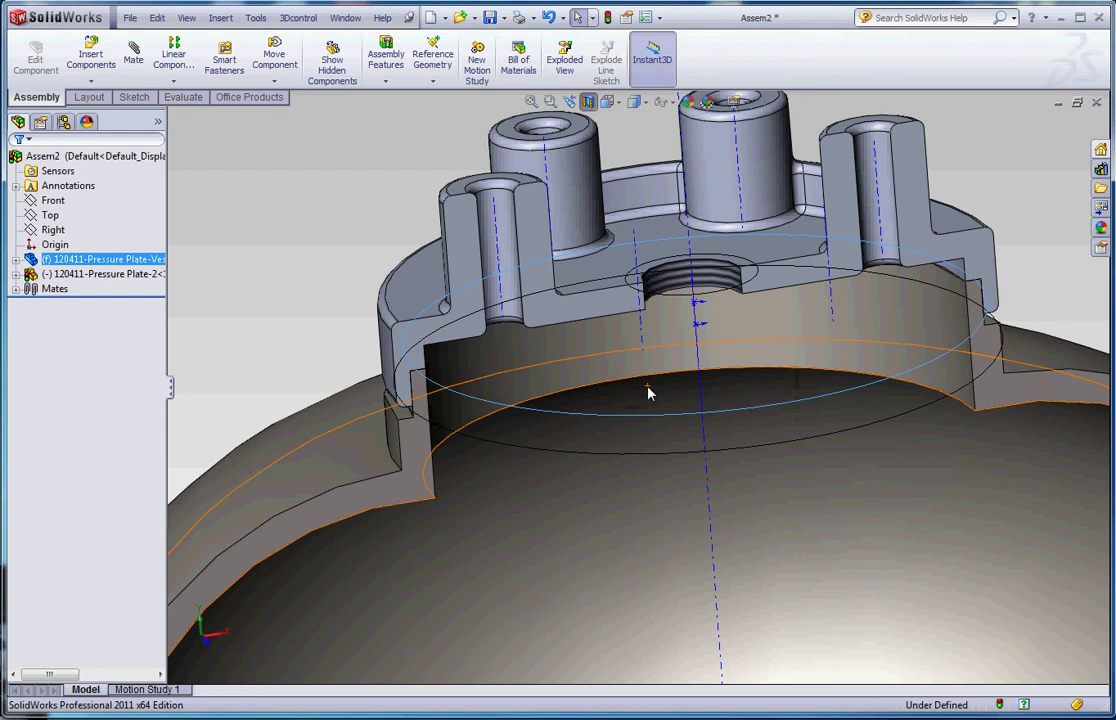
click(1021, 209)
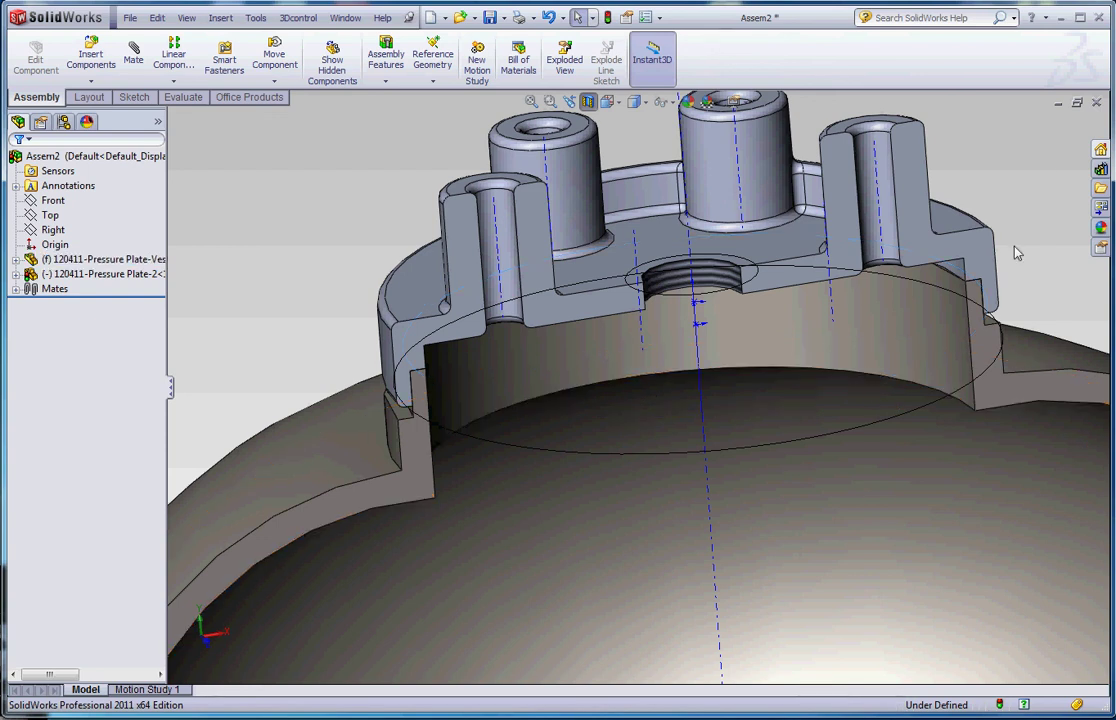
right_click(909, 421)
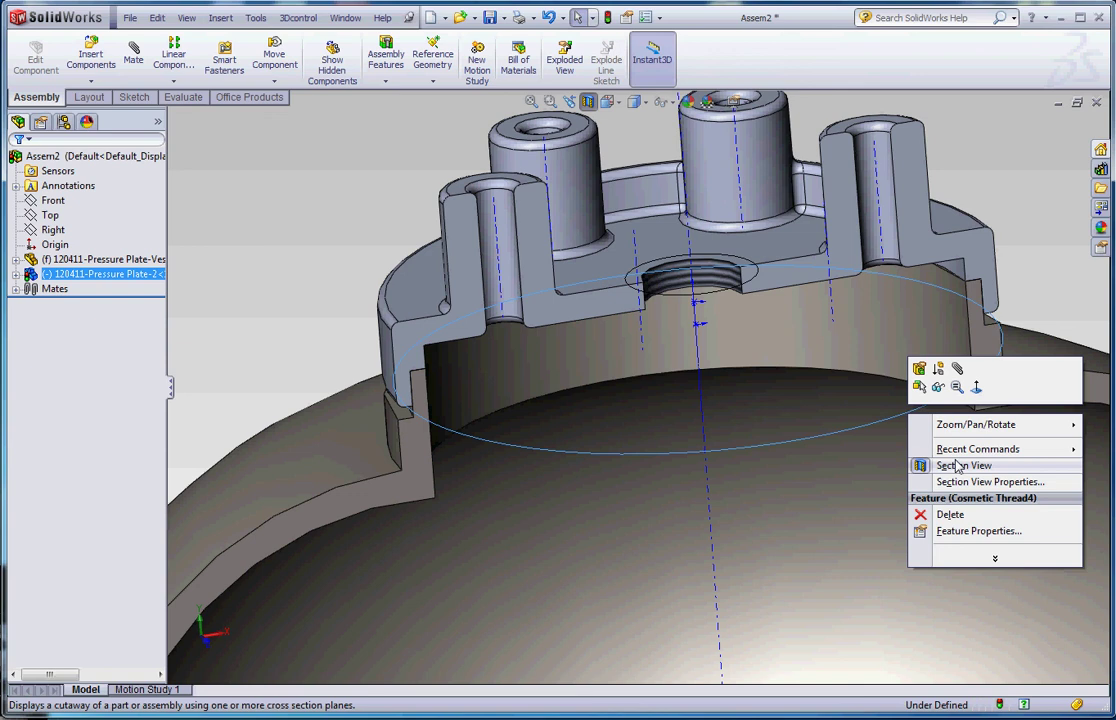
click(937, 390)
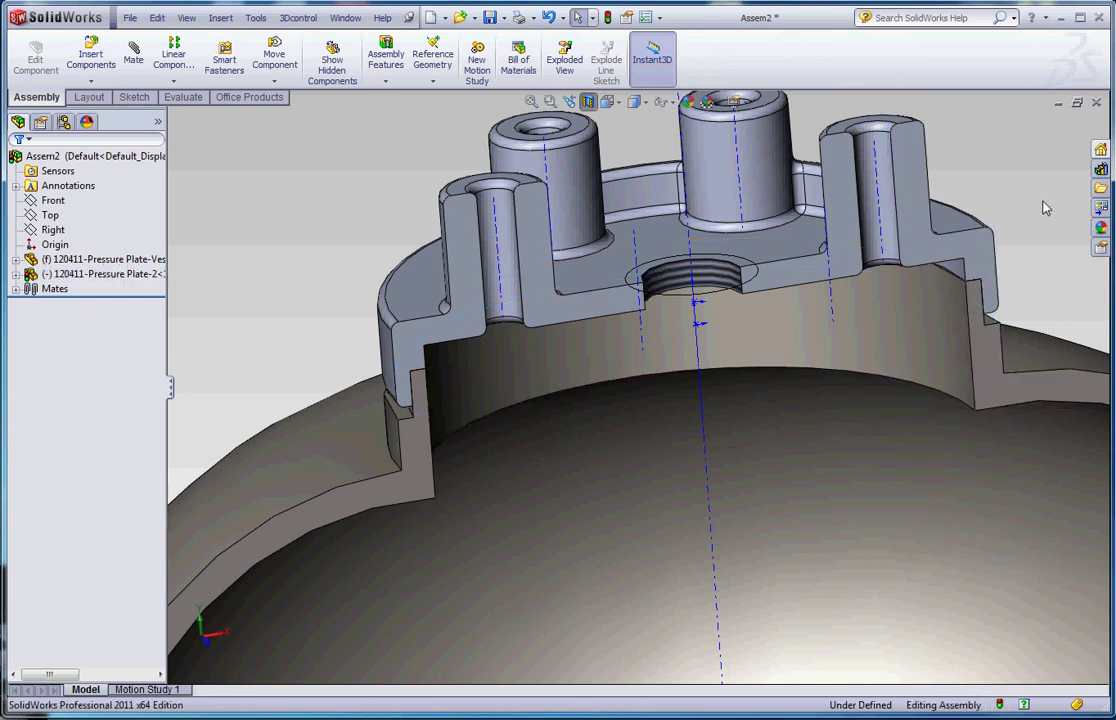
scroll(1031, 192, up, 3)
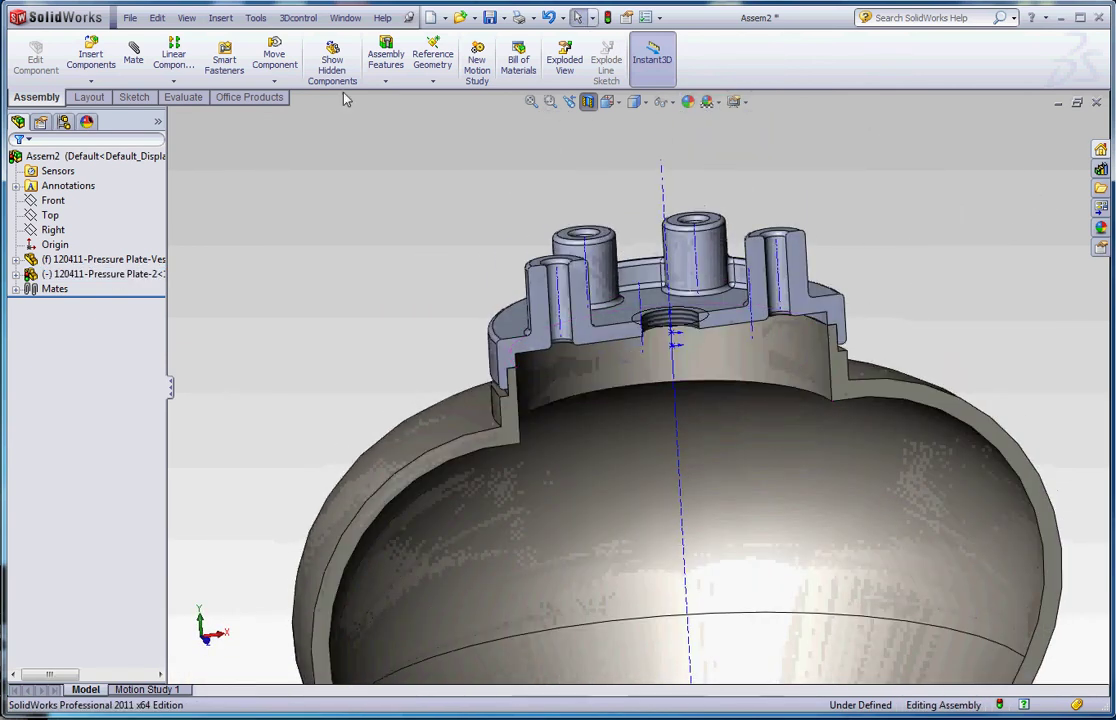
click(183, 20)
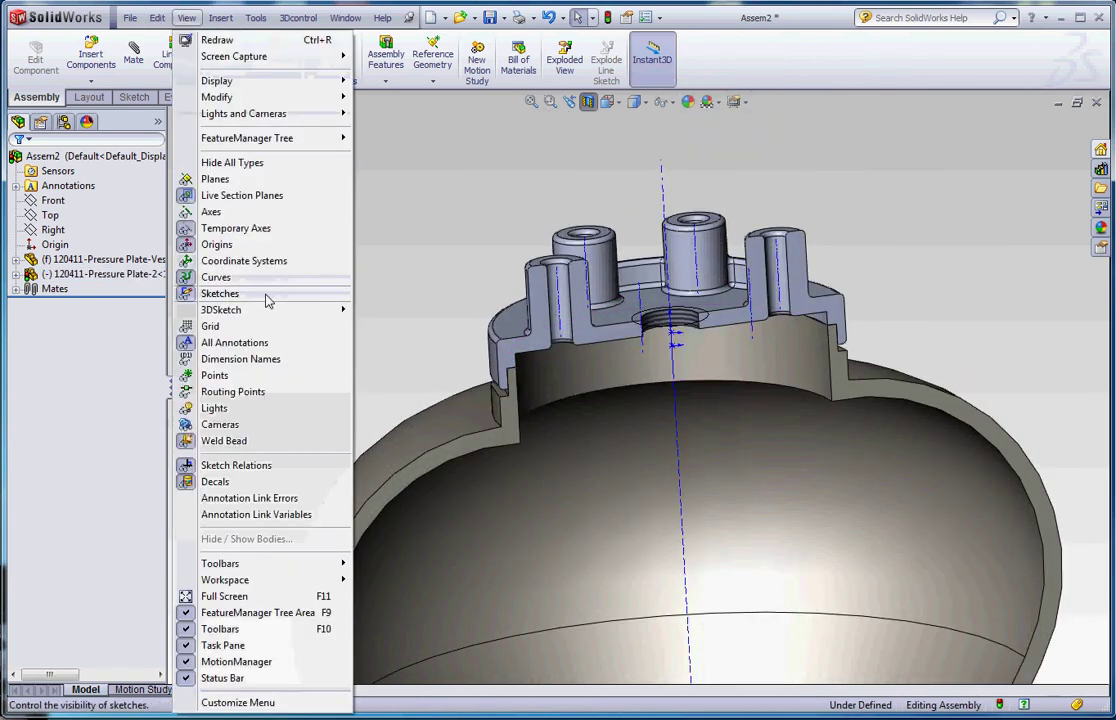
- Hide the temporary axes and origin markers, fitting the whole assembly in view
click(300, 230)
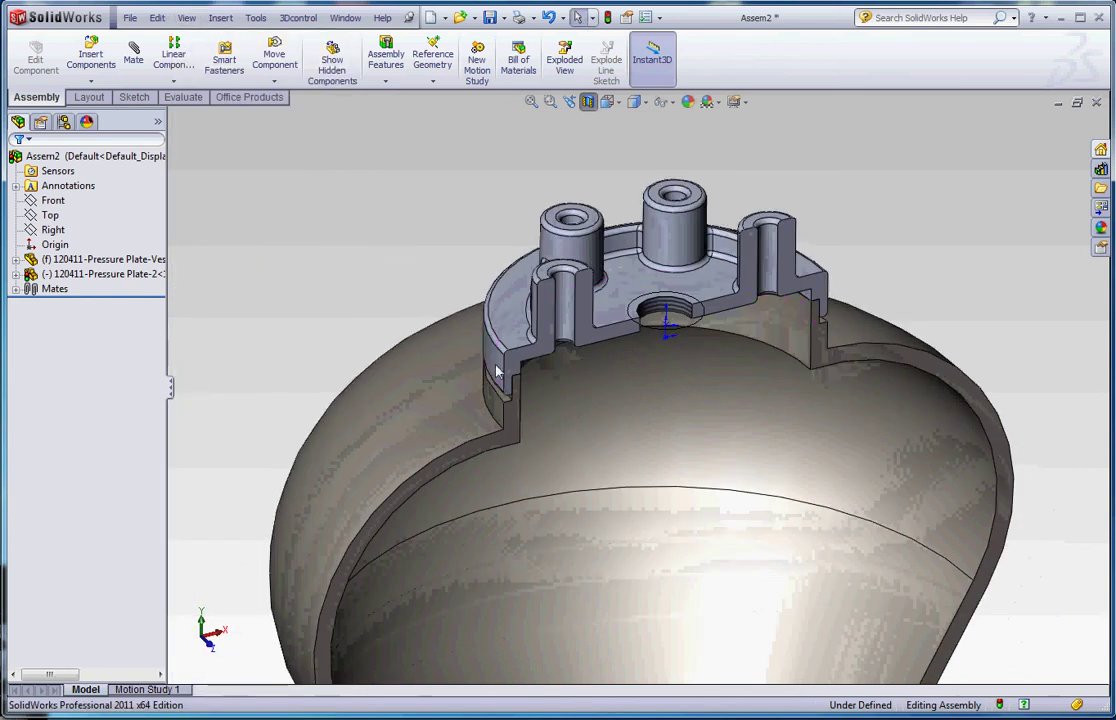
scroll(655, 352, down, 5)
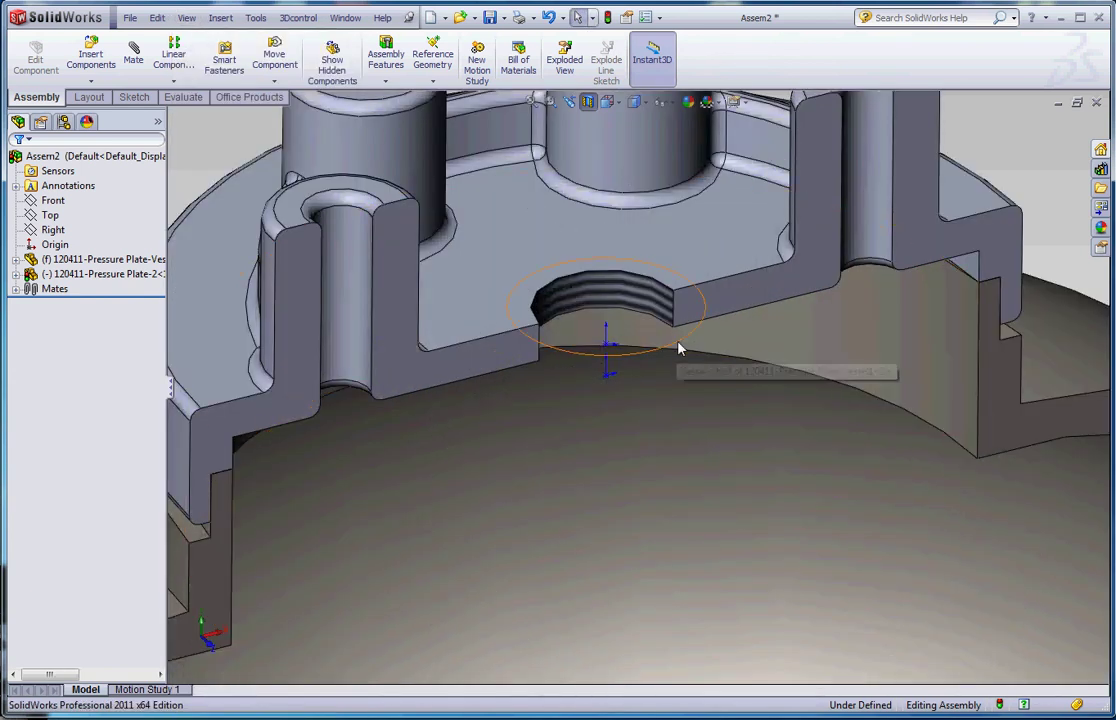
right_click(680, 347)
click(708, 315)
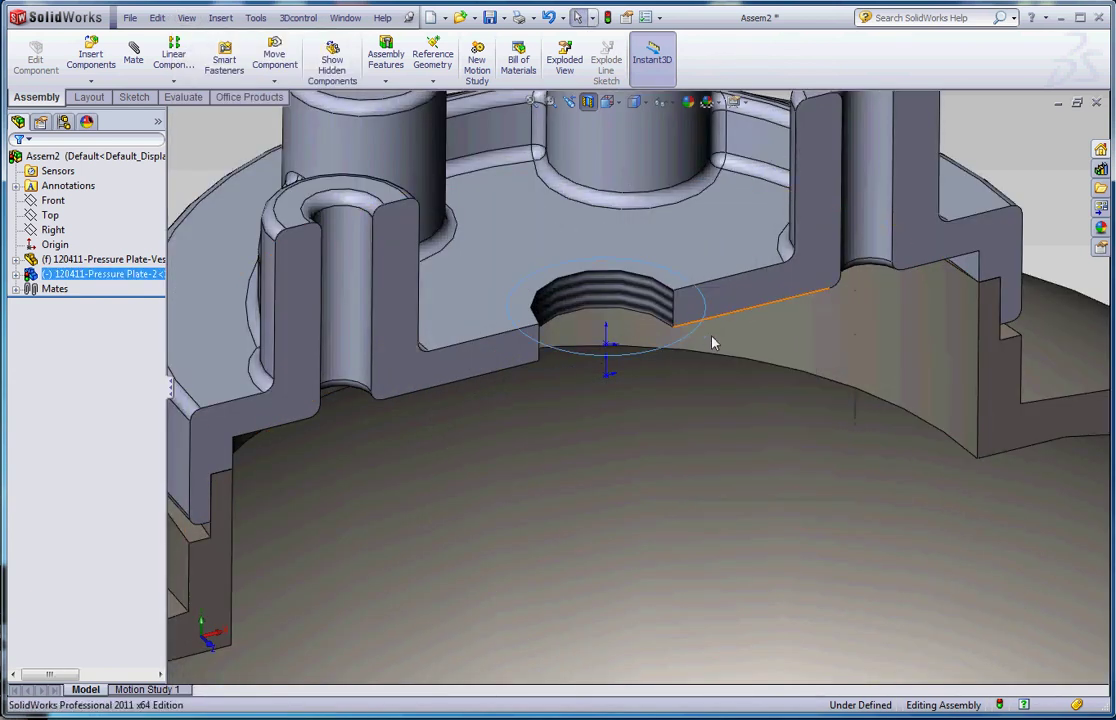
middle_drag(843, 301, 757, 344)
click(188, 17)
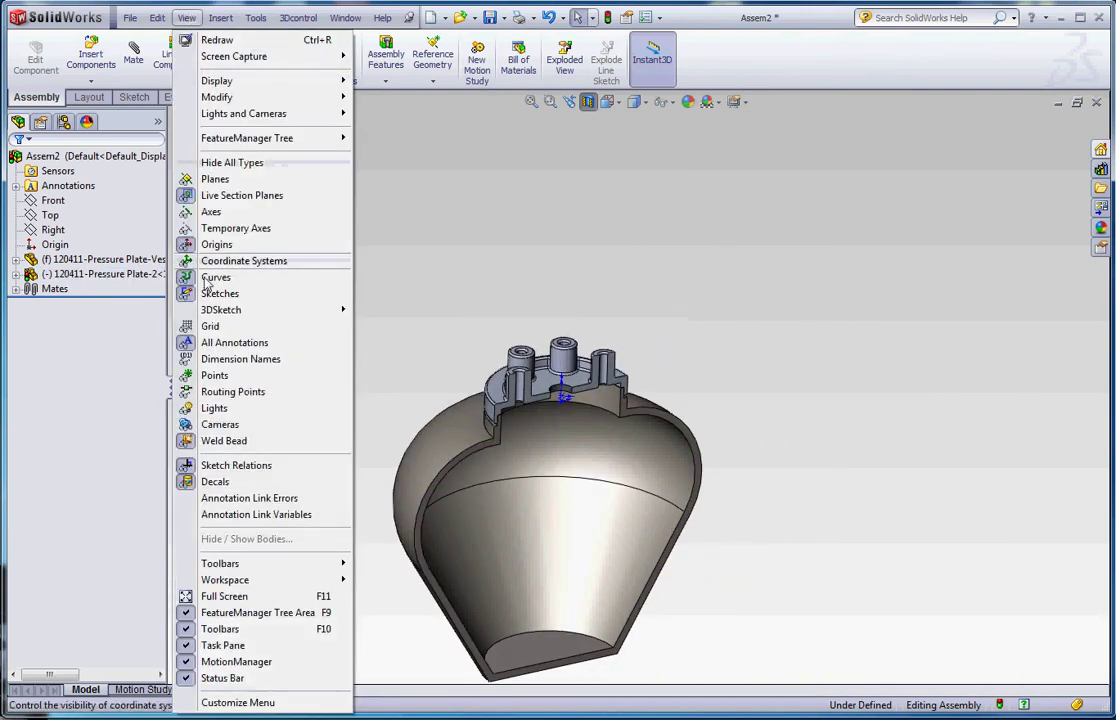
click(245, 245)
- Turn off the section cut and orbit around the full uncut vessel and plate
middle_drag(250, 258, 411, 274)
scroll(411, 274, down, 2)
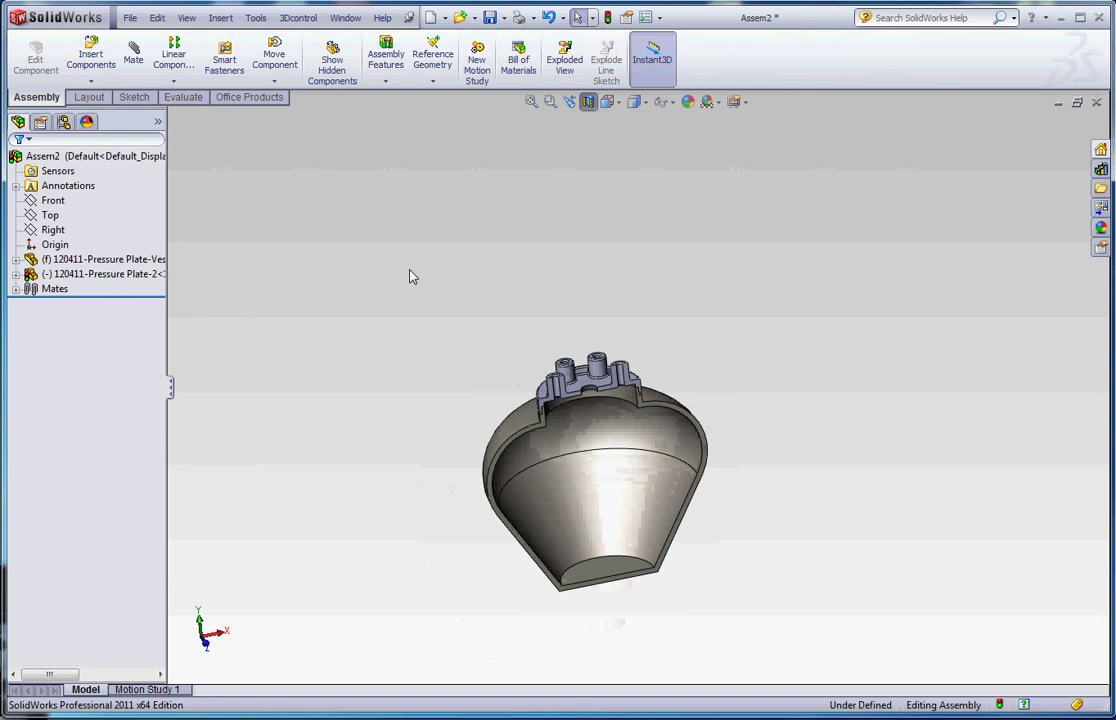
click(588, 102)
middle_drag(686, 299, 588, 483)
scroll(617, 410, up, 2)
scroll(615, 410, up, 3)
scroll(687, 520, down, 5)
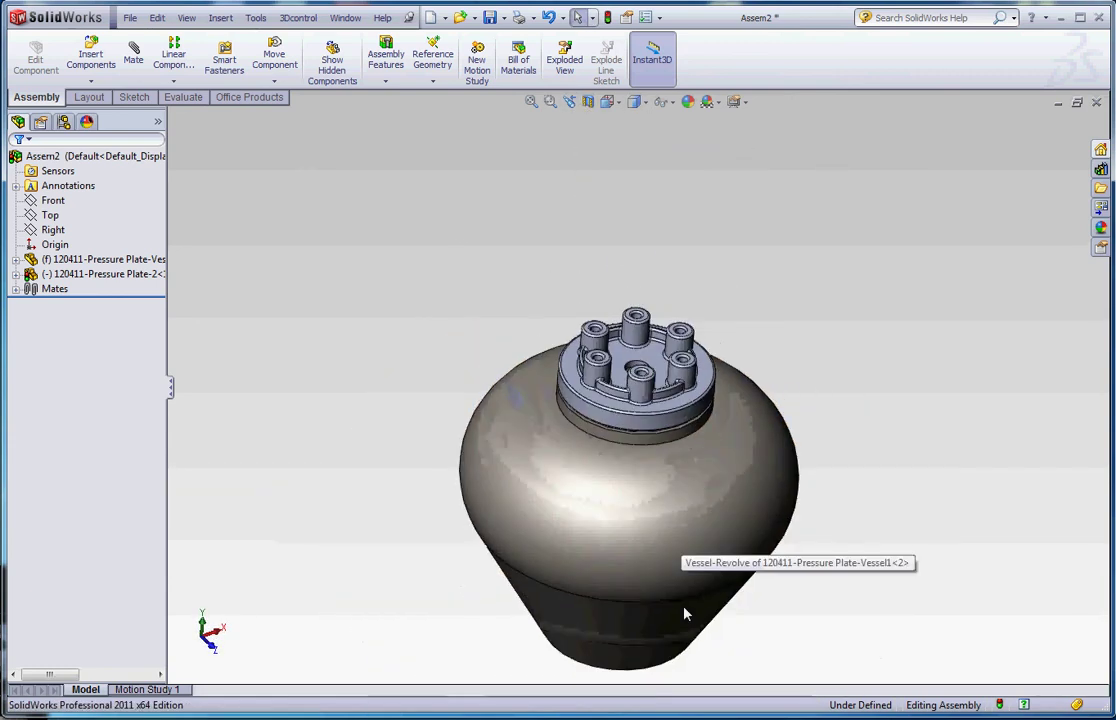
middle_drag(687, 630, 665, 593)
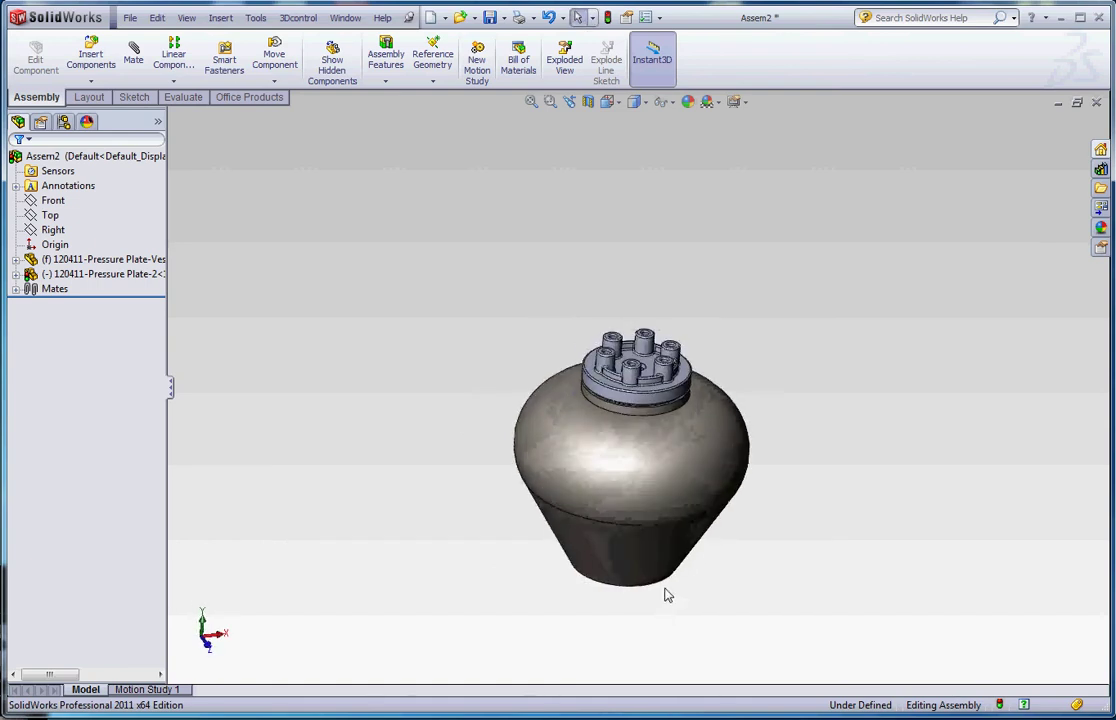
scroll(665, 394, up, 5)
scroll(605, 306, down, 5)
scroll(600, 349, up, 6)
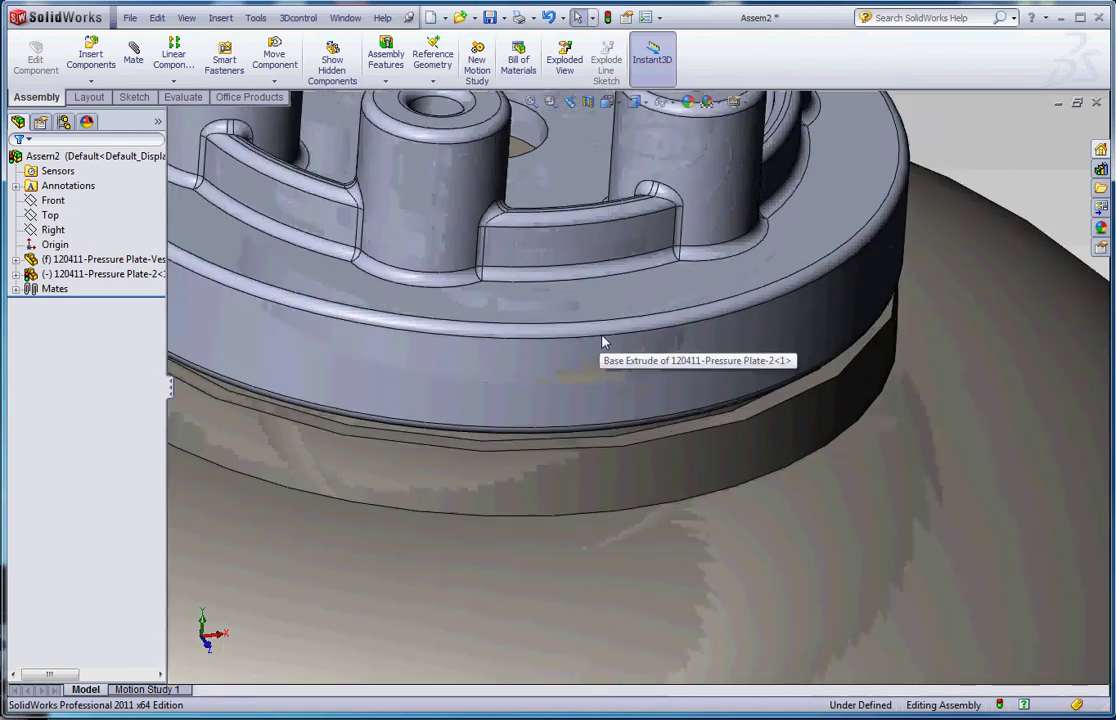
right_click(598, 388)
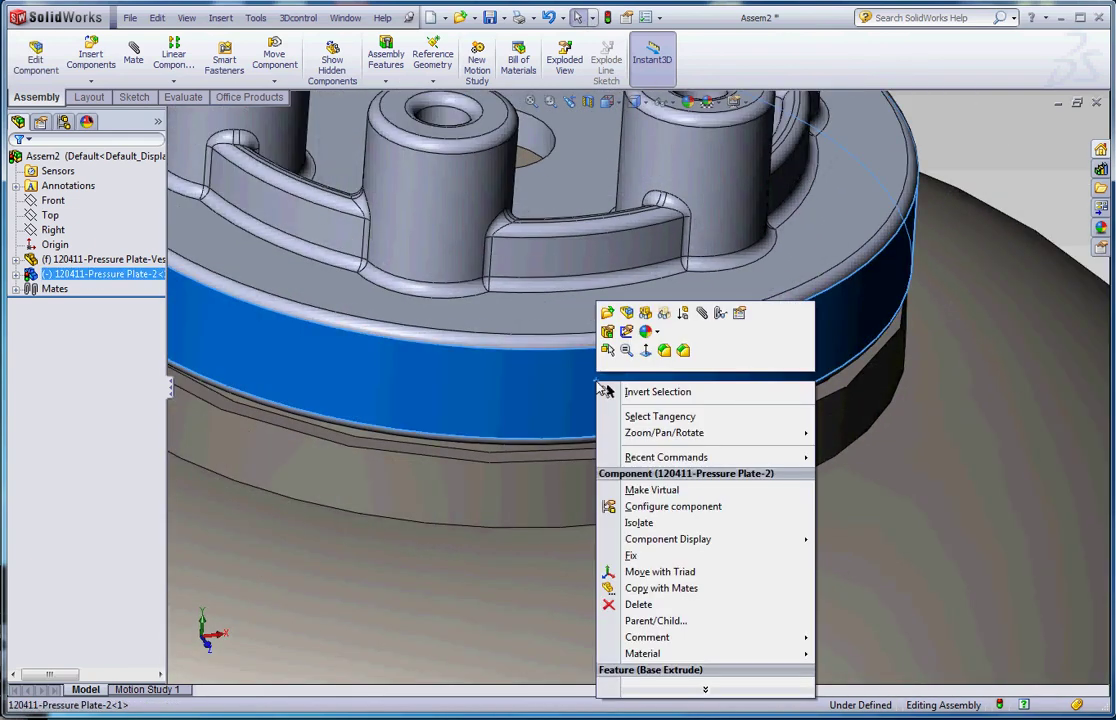
- Open the pressure plate as a part and assign it Alloy Steel (SS) material
click(607, 316)
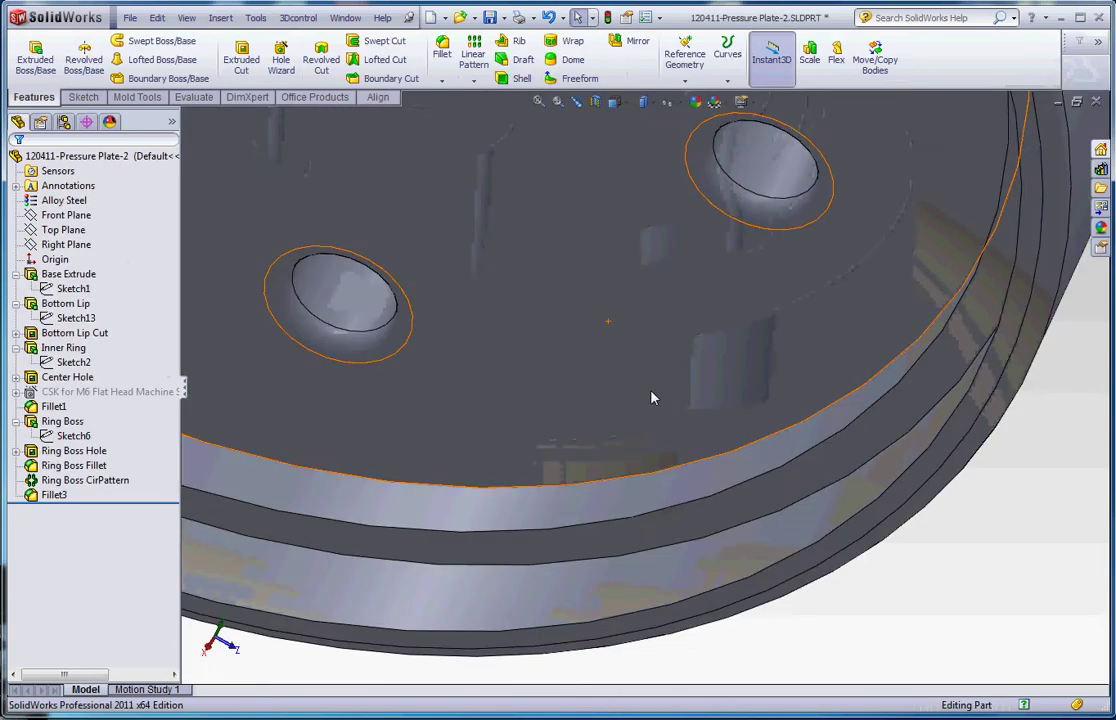
scroll(655, 397, down, 5)
middle_drag(614, 366, 488, 443)
right_click(65, 202)
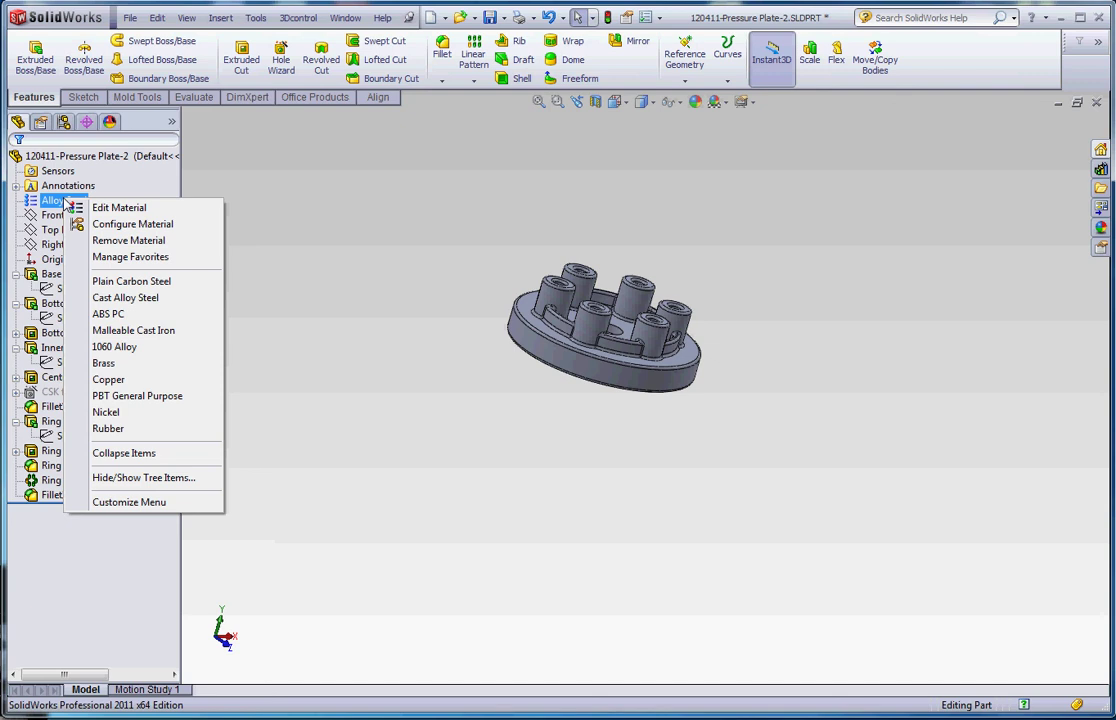
click(118, 207)
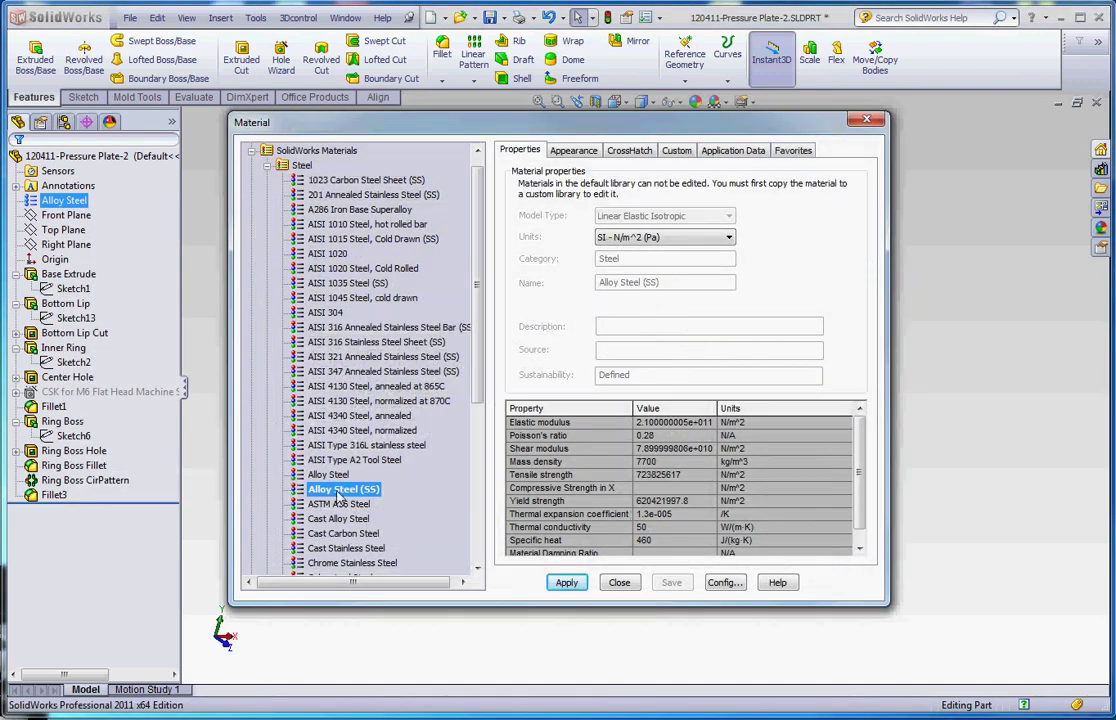
click(567, 583)
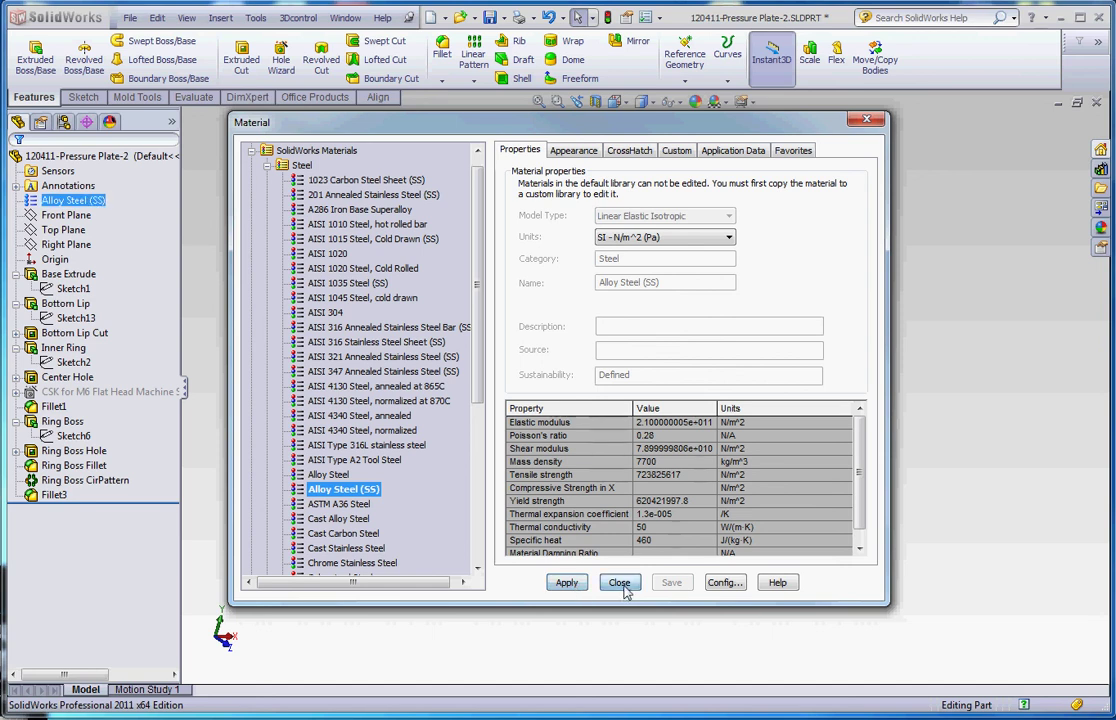
click(619, 583)
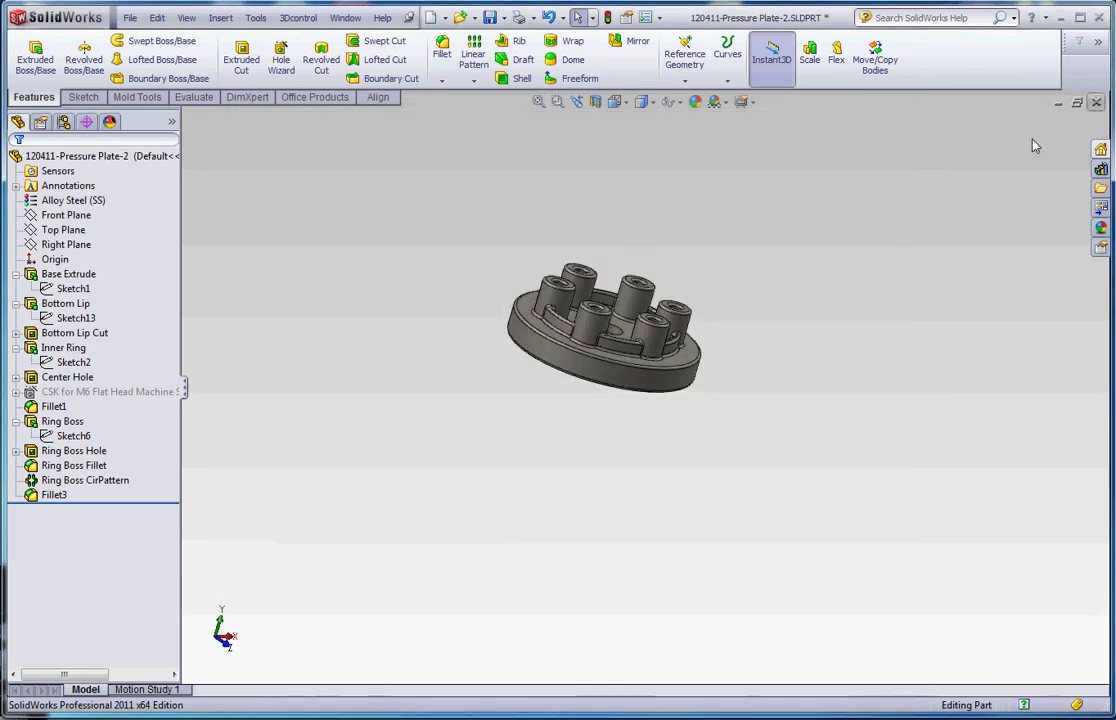
- Save the 120411-Pressure Plate-2 part and switch back to the Assem2 assembly
click(130, 18)
click(200, 137)
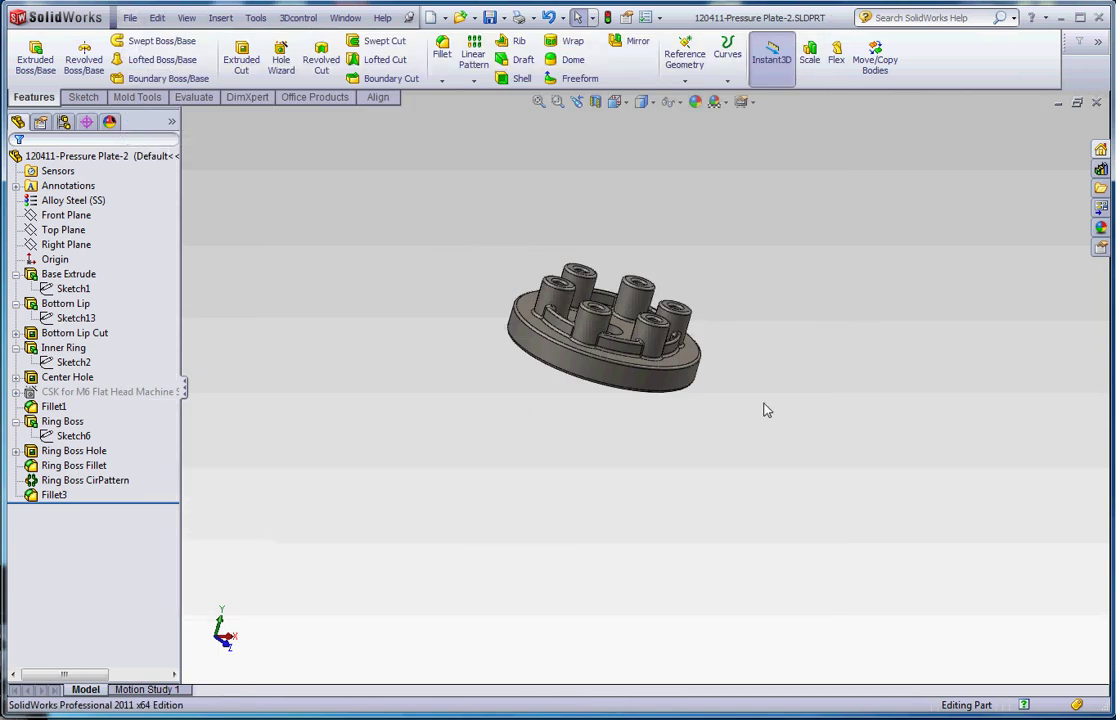
key(ctrl+Tab)
- Spin the pressure plate about its axis on the neck, then expand the Pressure Plate-2 tree node
key(f)
middle_drag(628, 555, 638, 511)
scroll(648, 401, down, 3)
scroll(647, 401, up, 3)
scroll(608, 456, down, 4)
scroll(612, 432, up, 2)
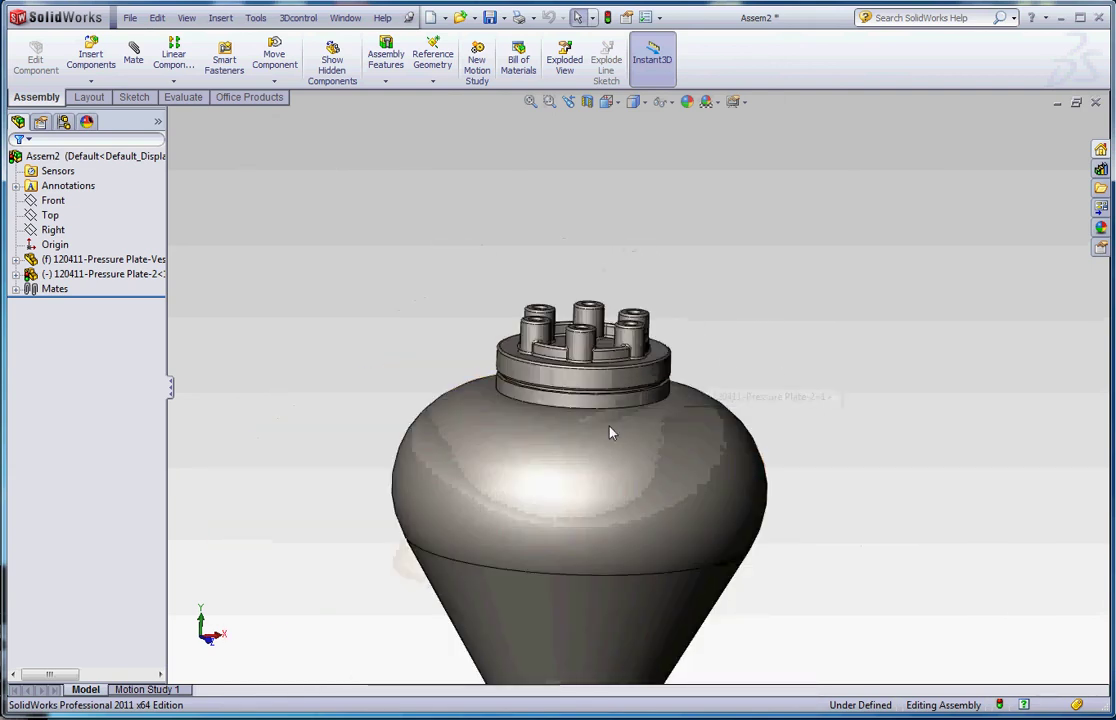
scroll(612, 432, down, 3)
scroll(548, 374, down, 3)
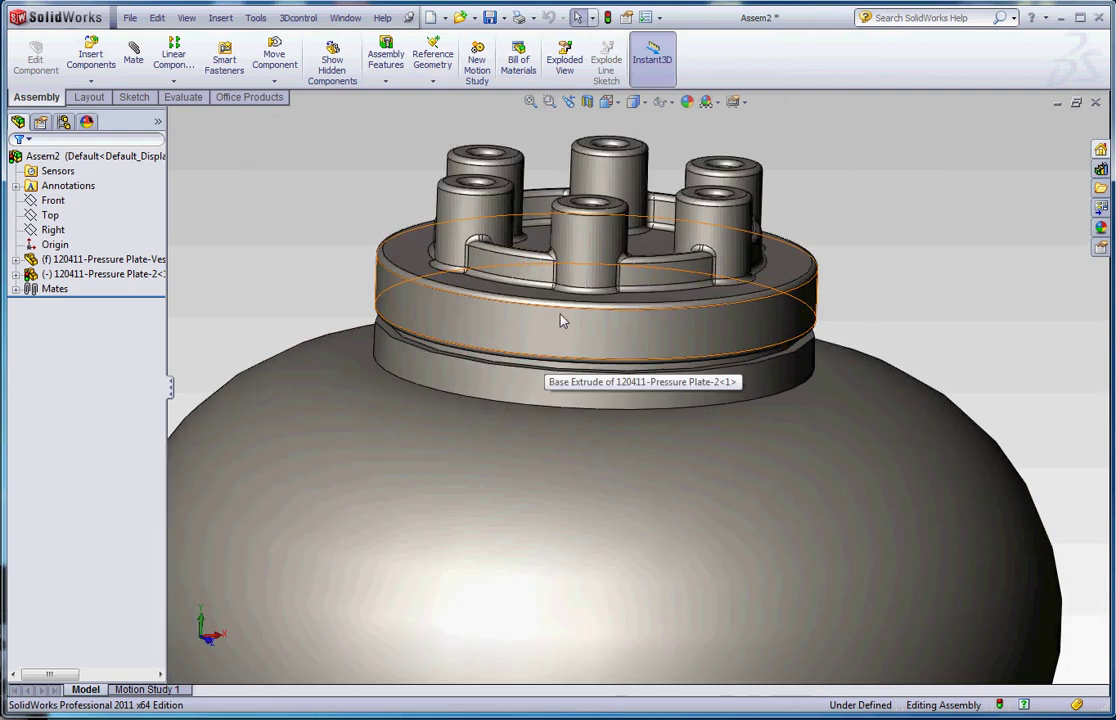
click(560, 320)
drag(501, 336, 560, 341)
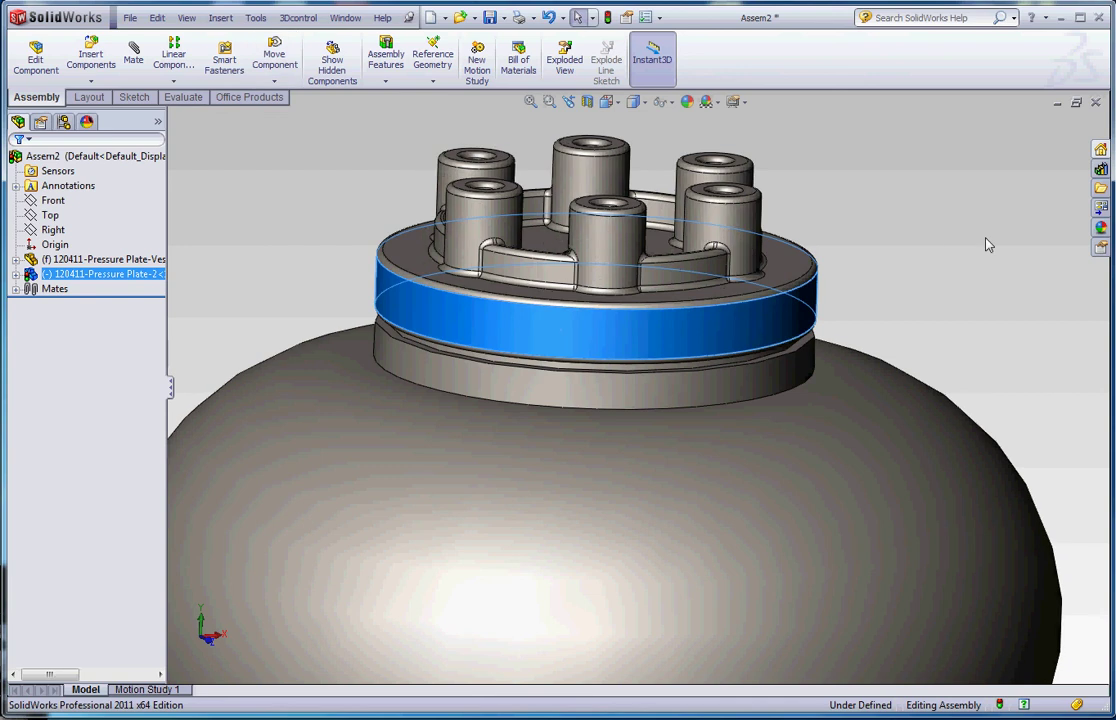
click(987, 245)
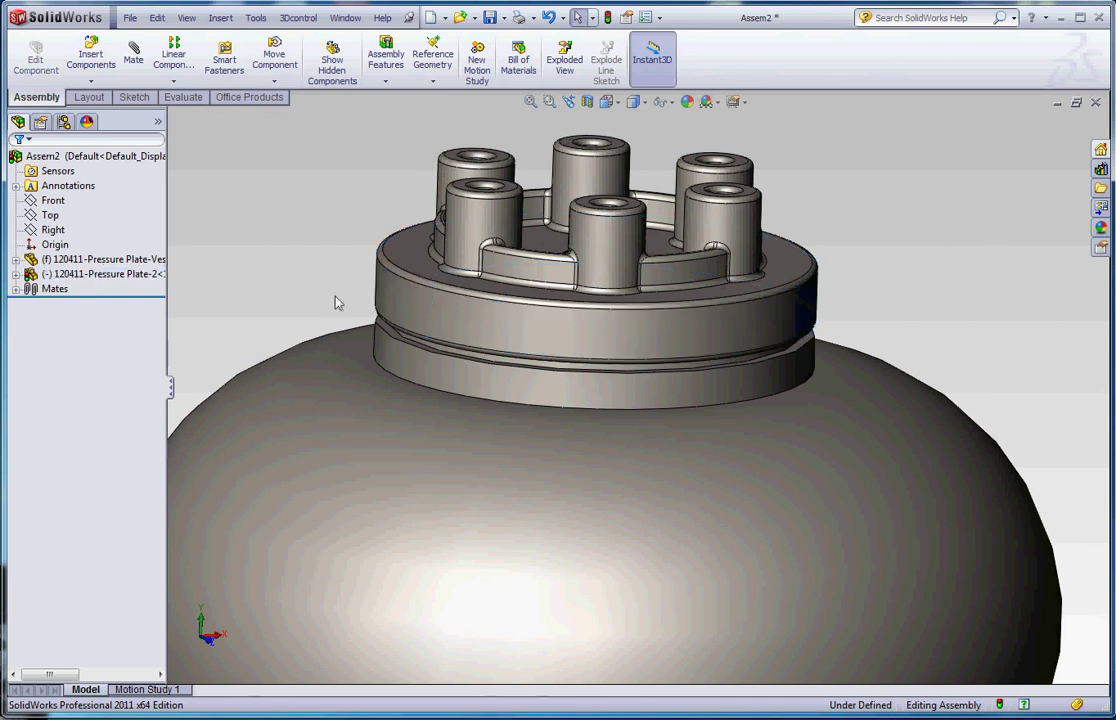
click(16, 275)
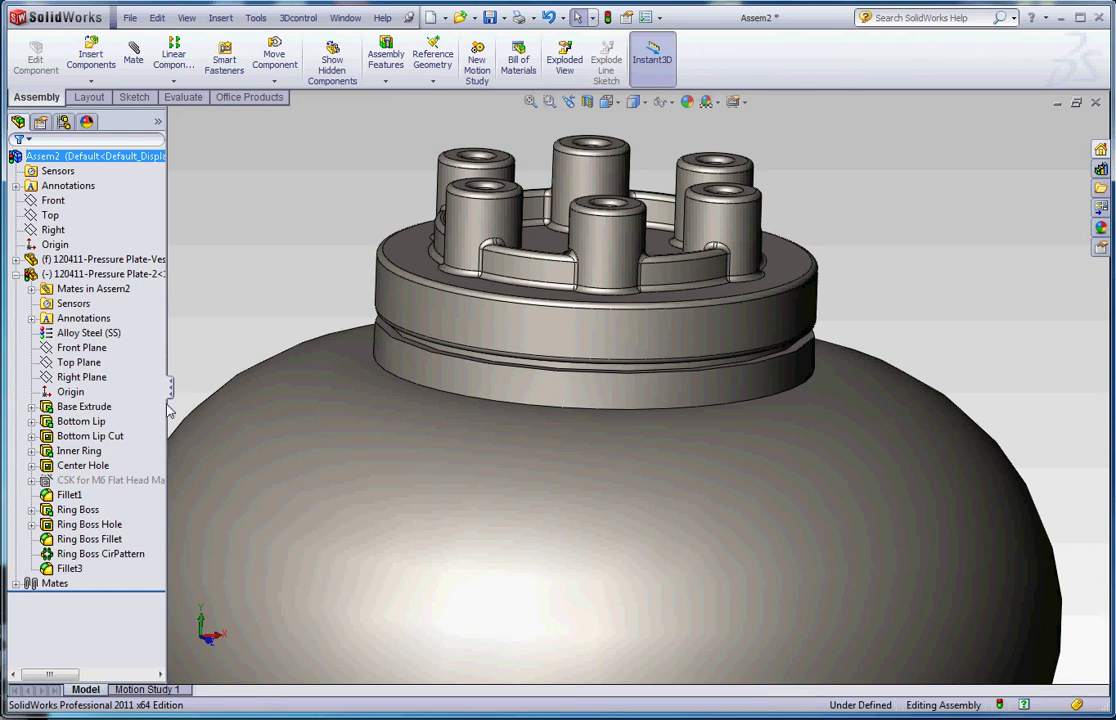
- Mate the plate's Front Plane coincident with the Assem2 Front plane
click(82, 347)
ctrl+click(53, 200)
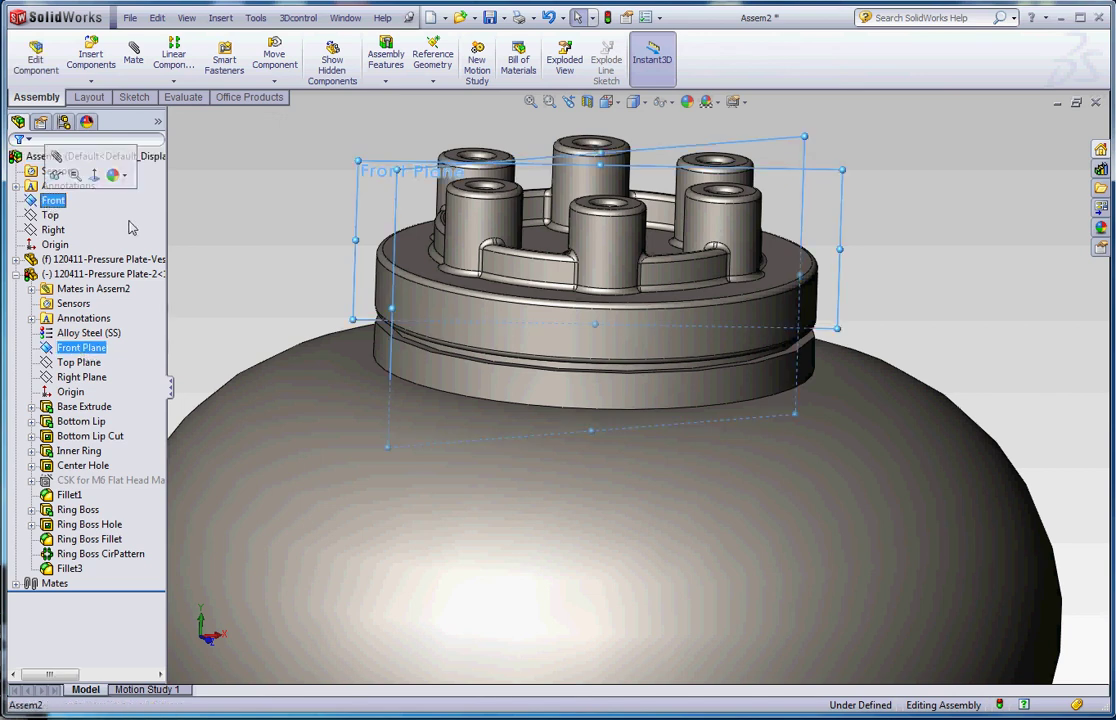
click(133, 62)
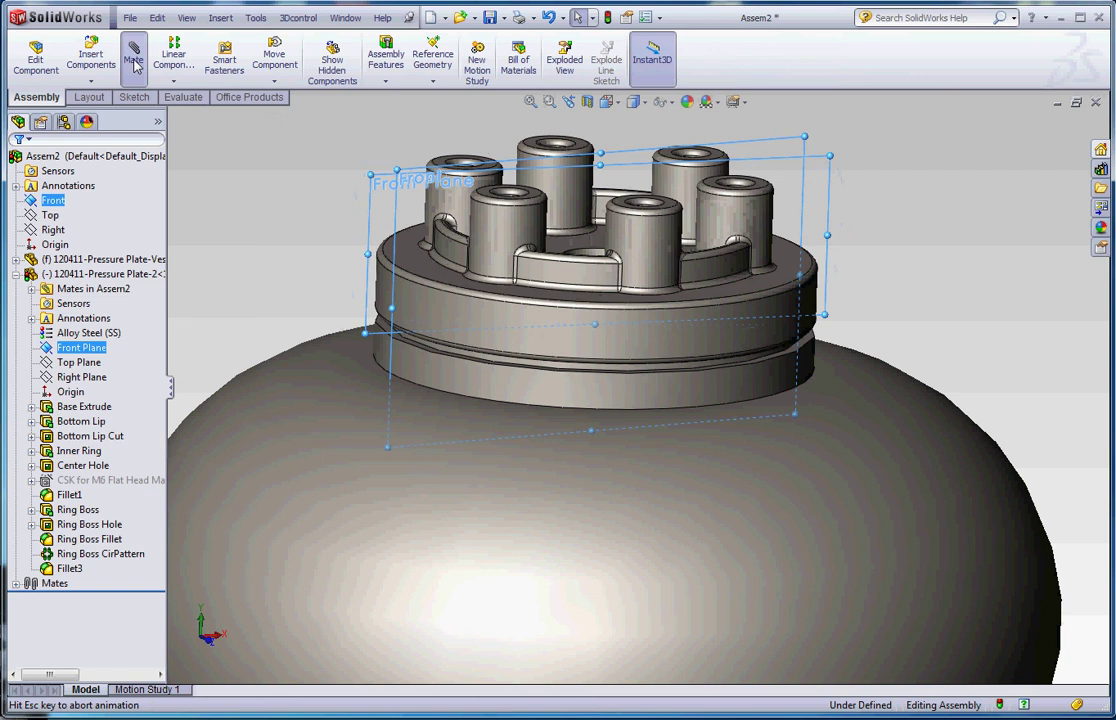
click(18, 164)
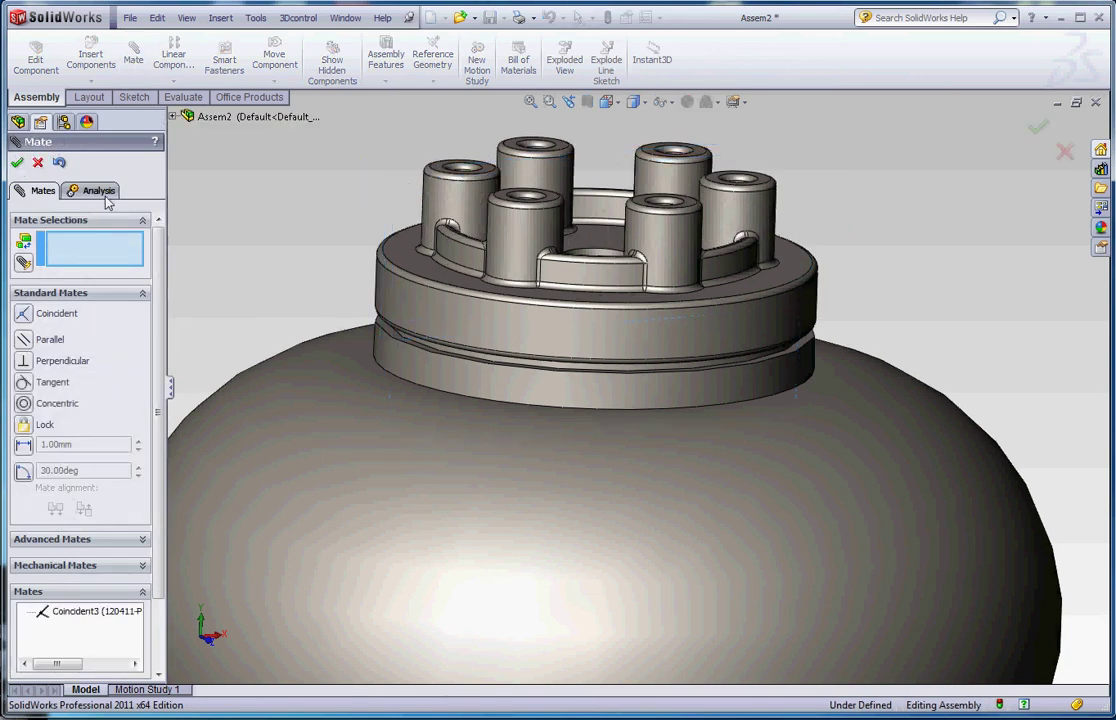
click(18, 164)
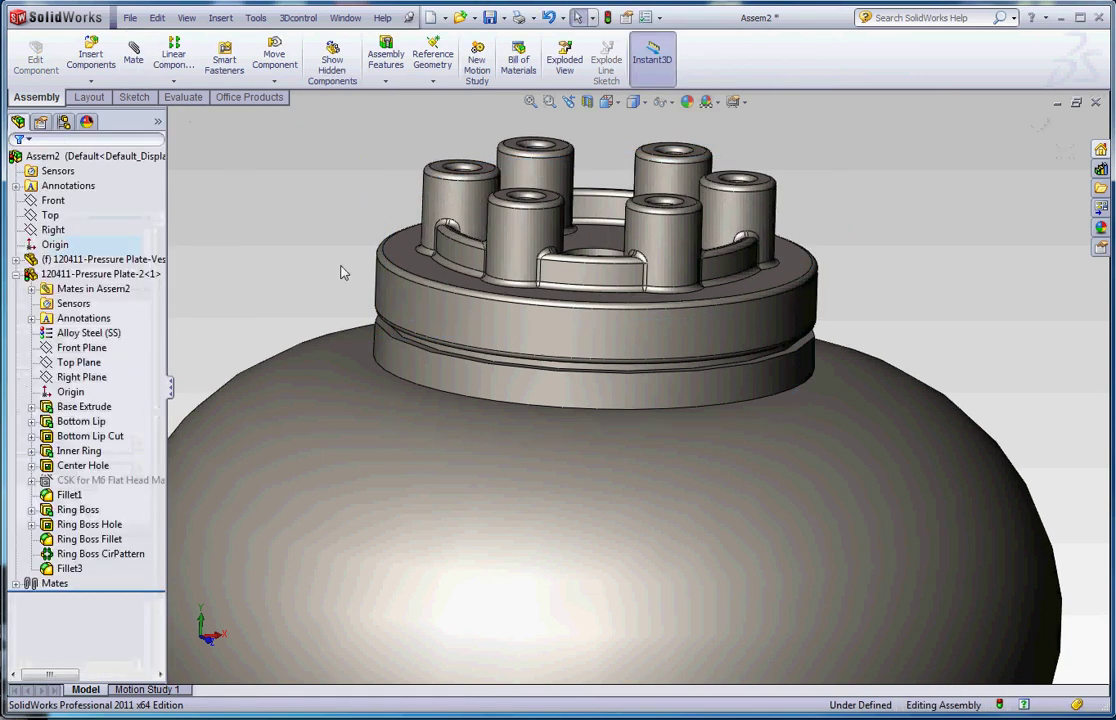
- Select the plate, the vessel's top band and the vessel body to check the result
click(512, 330)
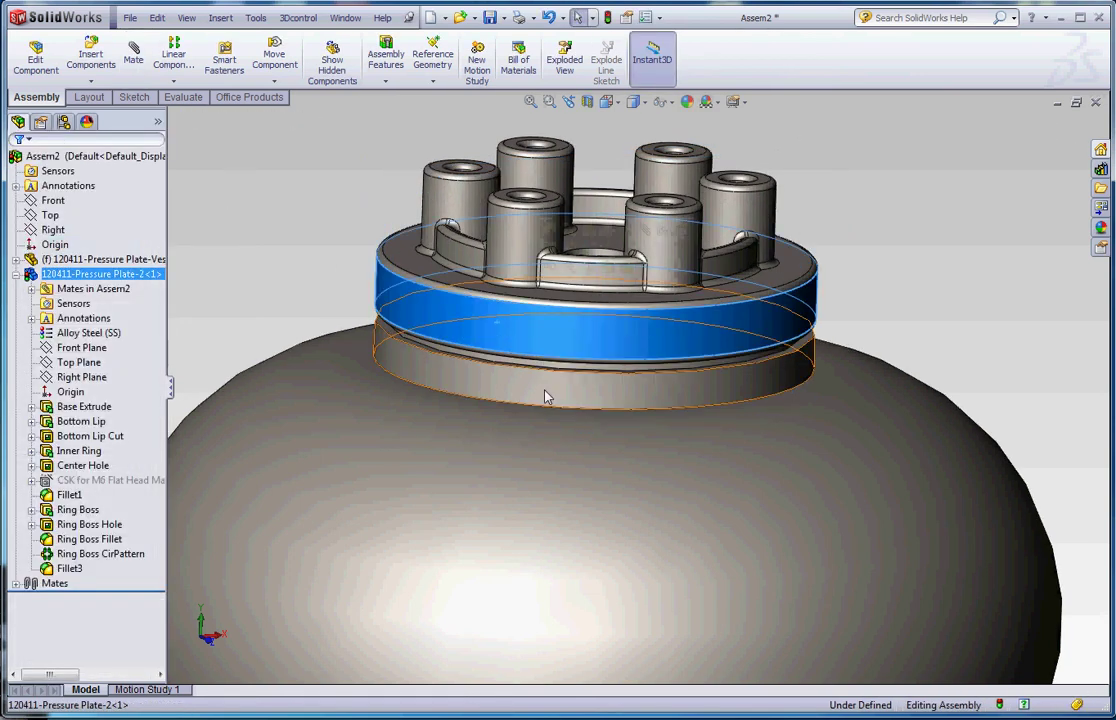
click(500, 393)
scroll(570, 440, up, 4)
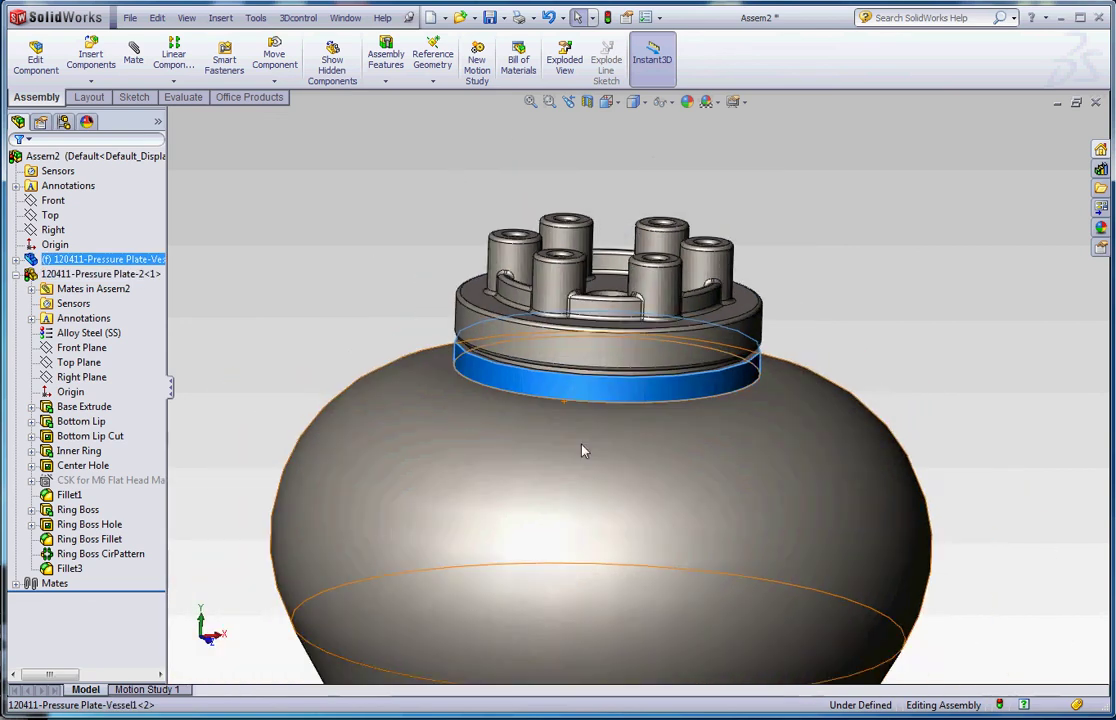
click(640, 456)
scroll(840, 385, up, 3)
click(939, 297)
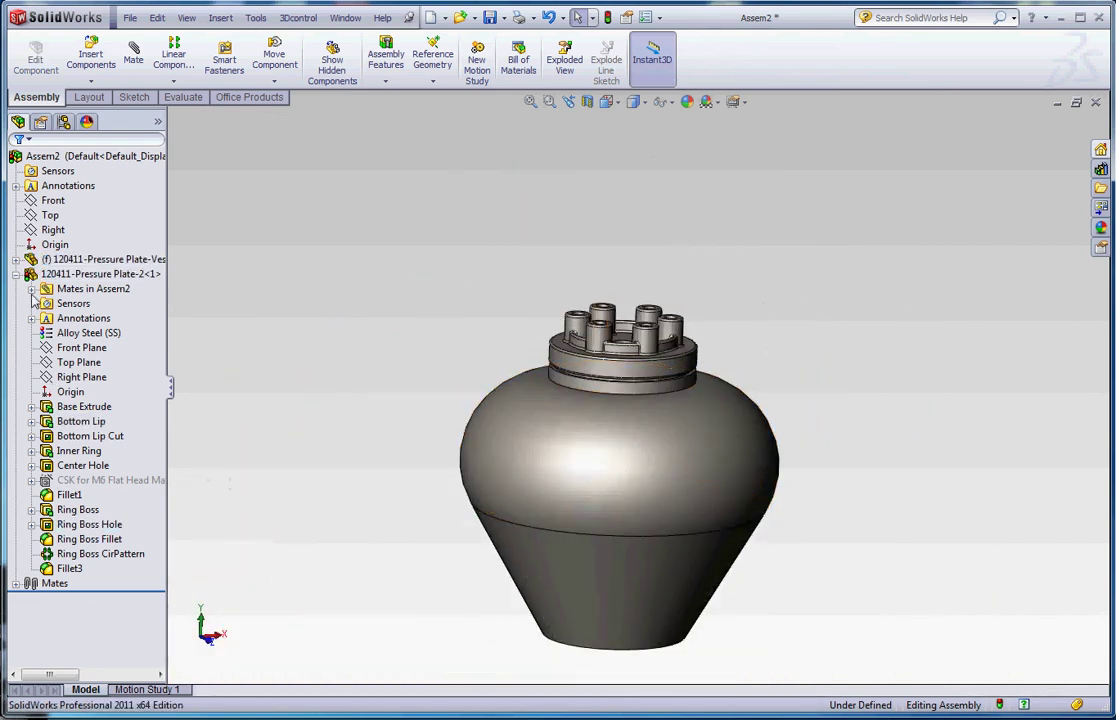
- Expand the Mates folder and highlight Coincident1, Coincident2 and Coincident3 in turn on the model
click(15, 585)
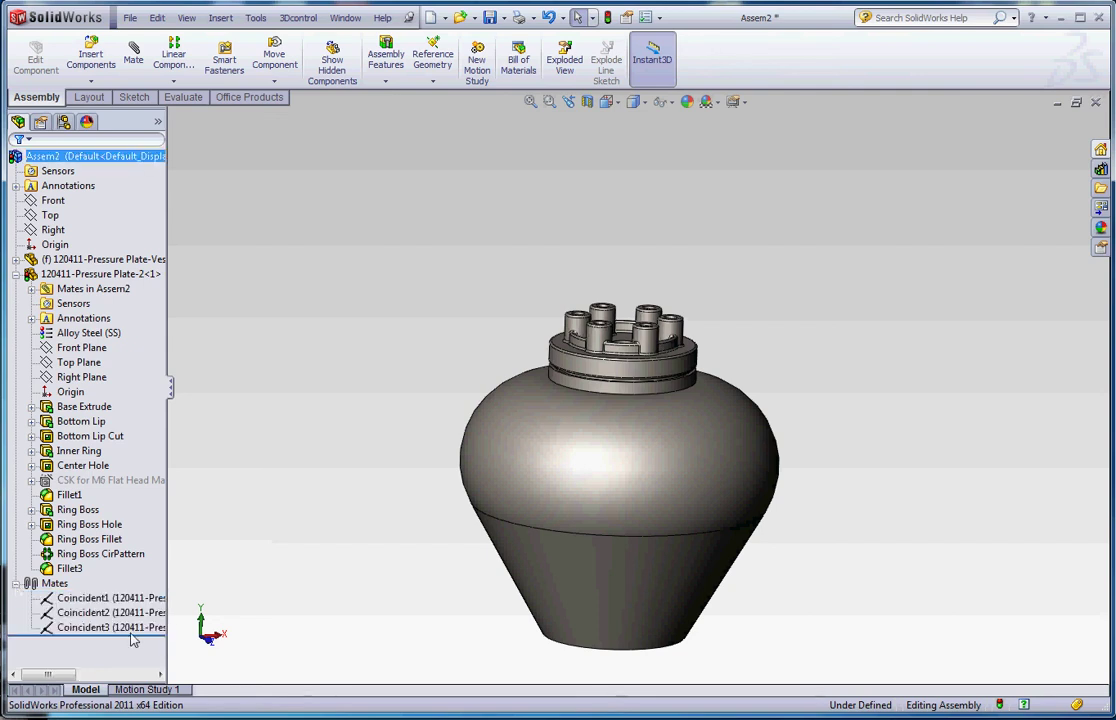
click(102, 599)
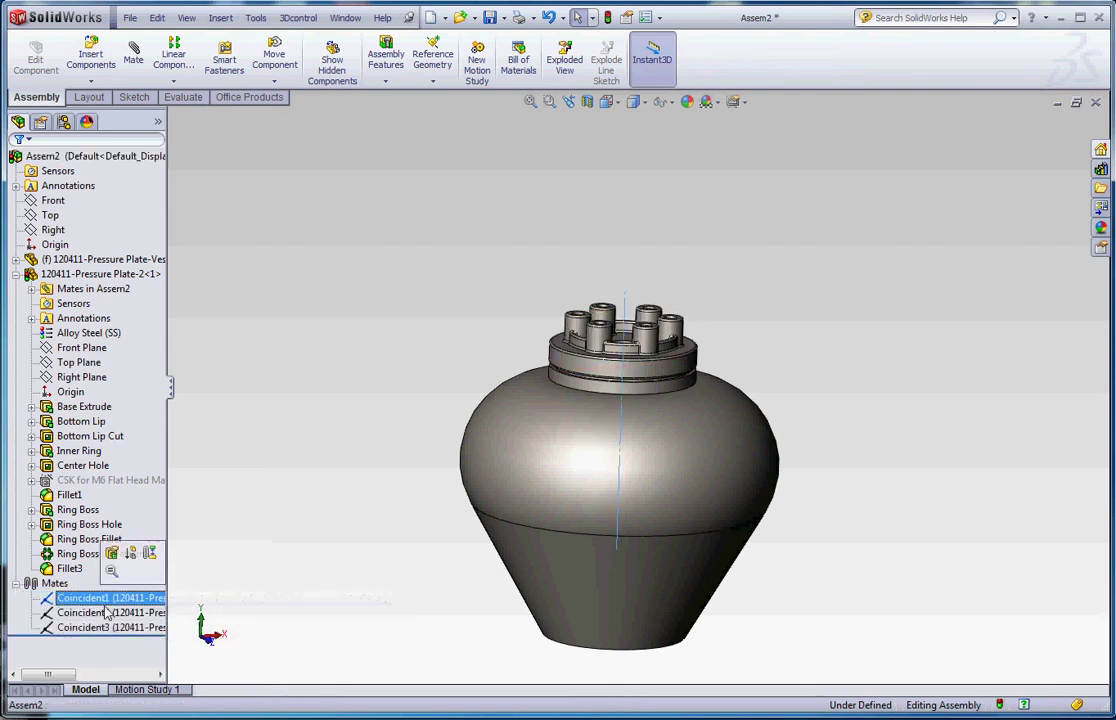
click(106, 612)
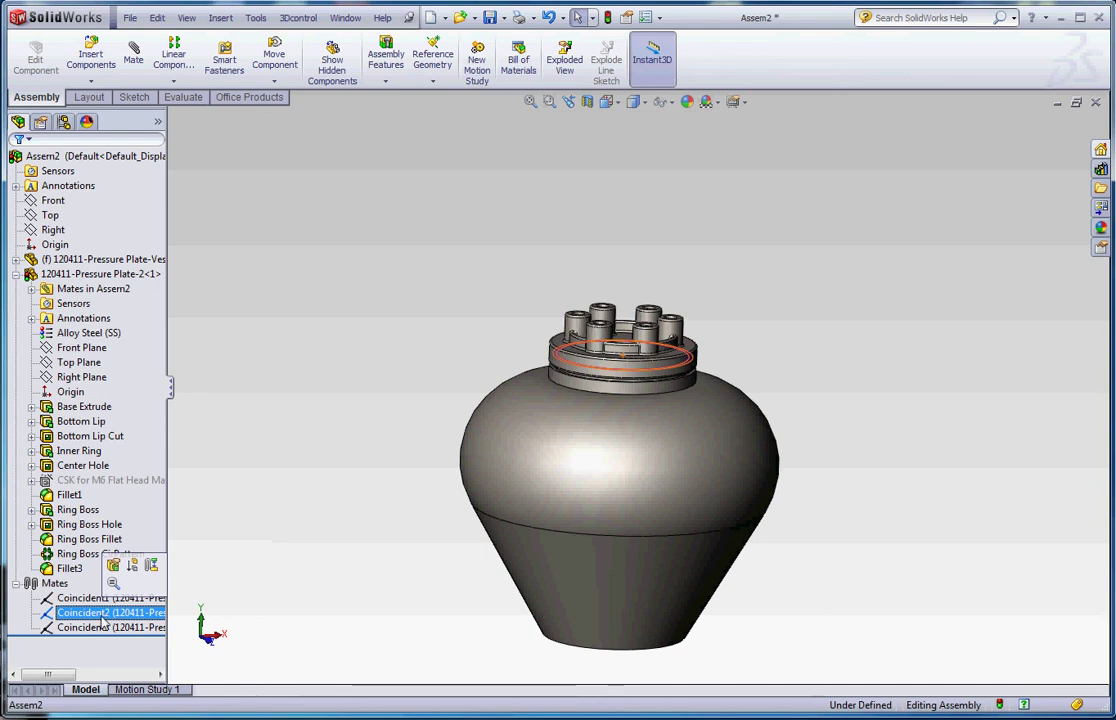
click(102, 627)
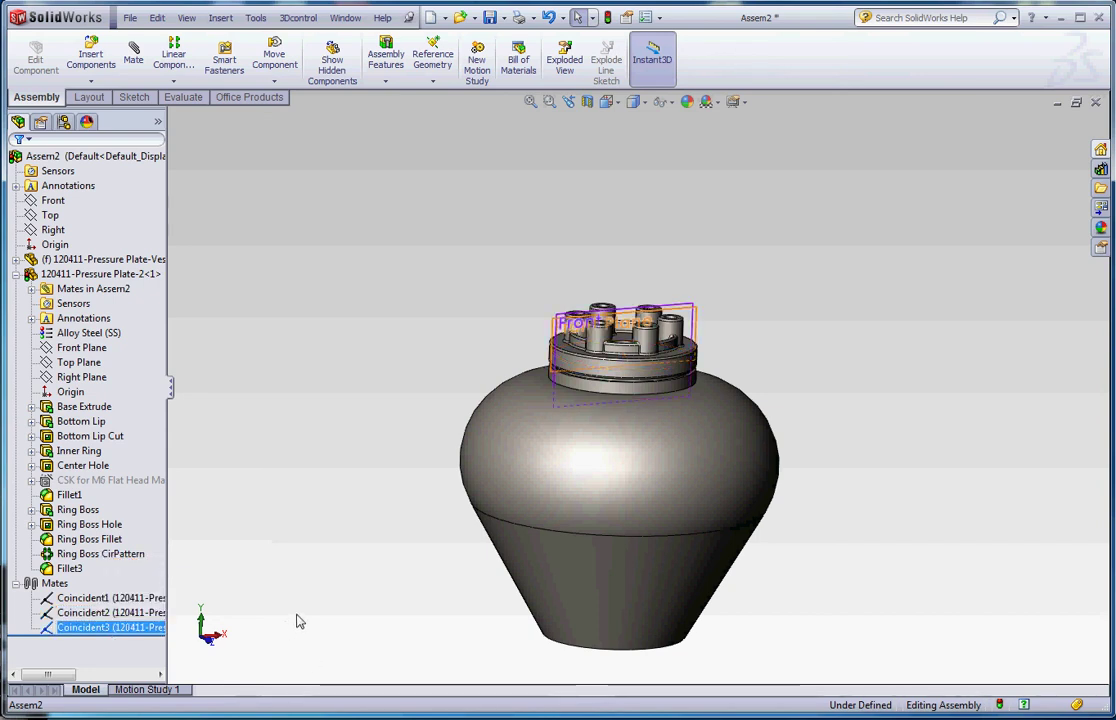
click(228, 479)
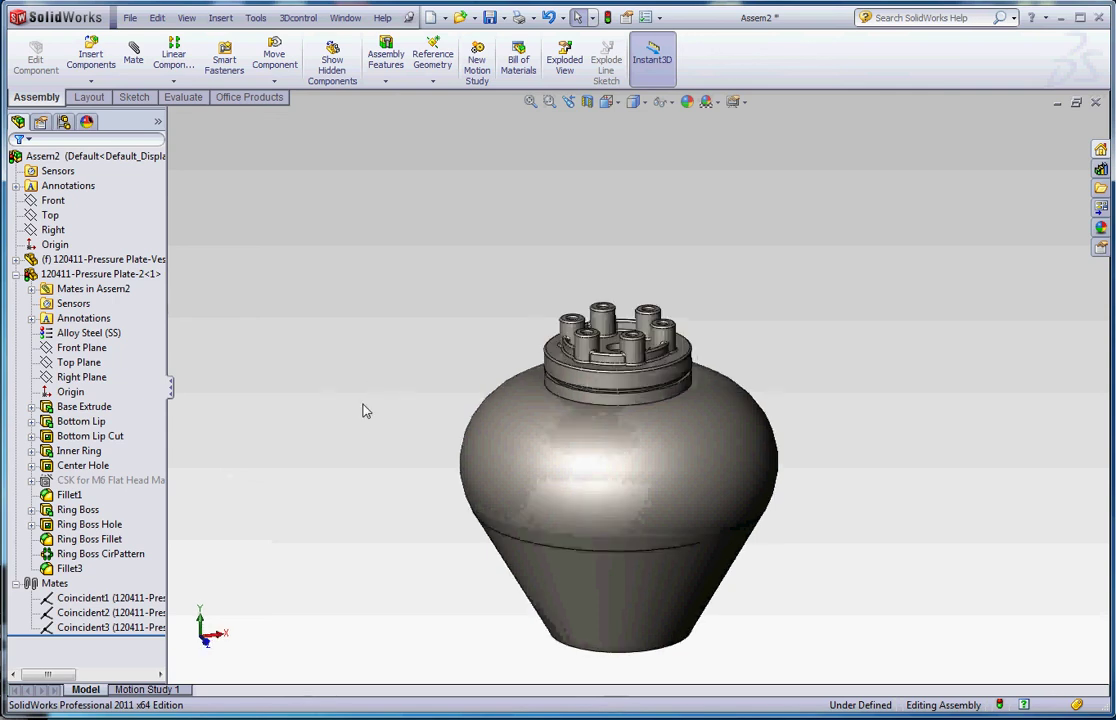
scroll(563, 364, down, 3)
scroll(636, 563, up, 3)
scroll(578, 461, up, 3)
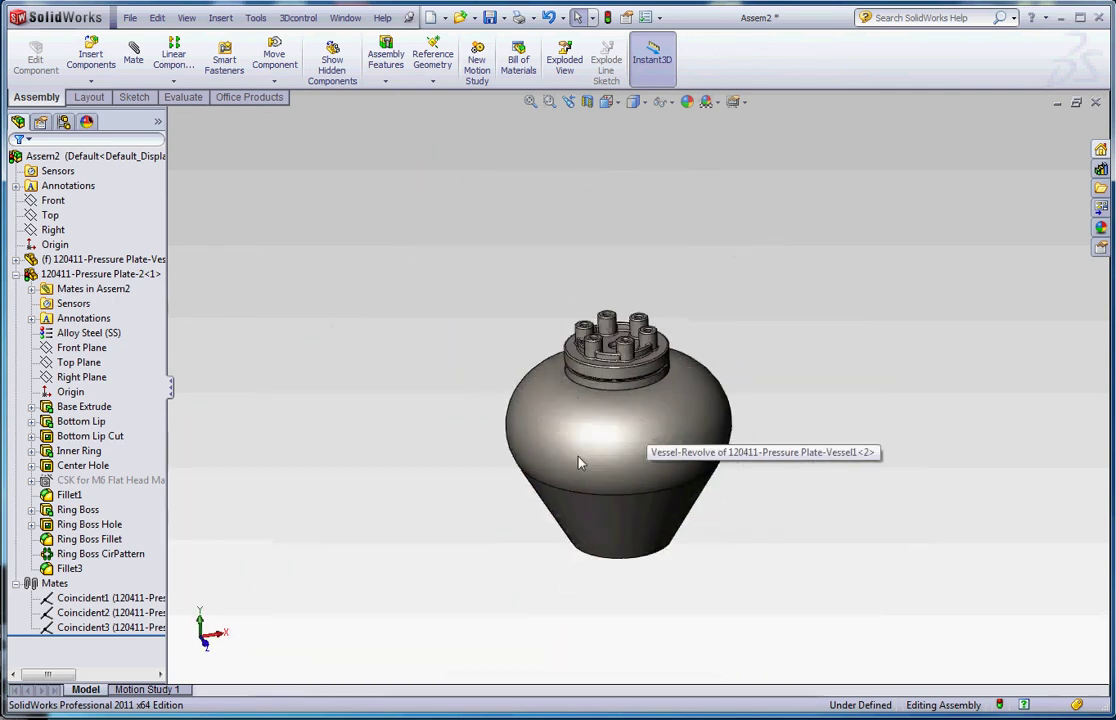
scroll(560, 456, down, 4)
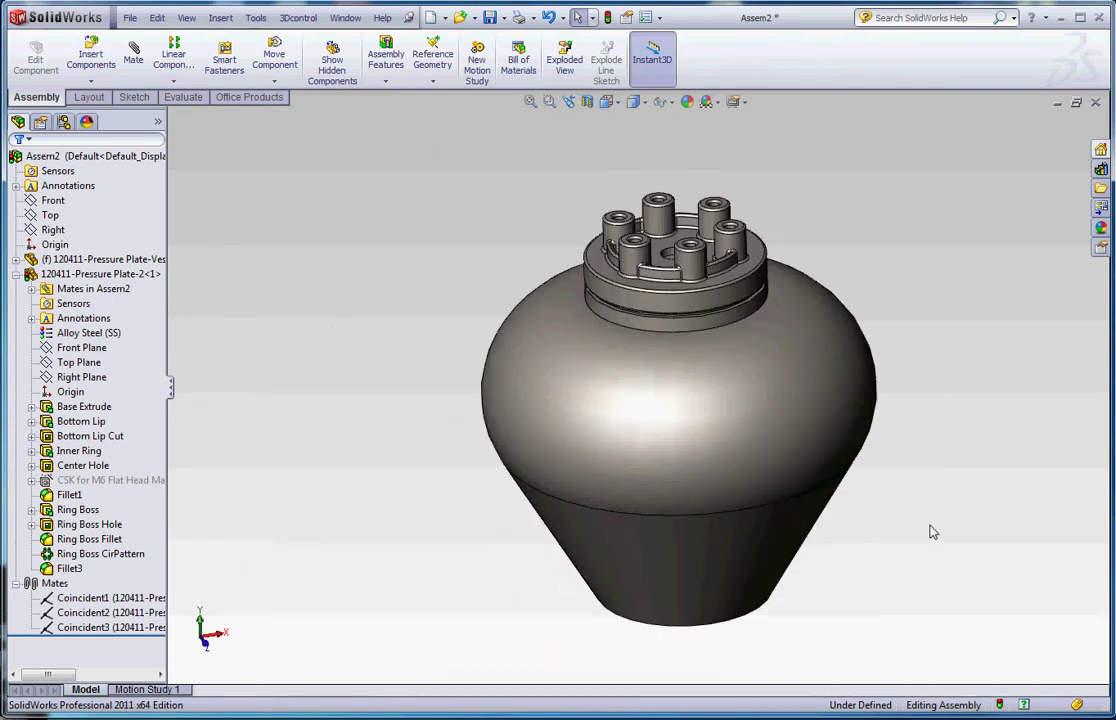